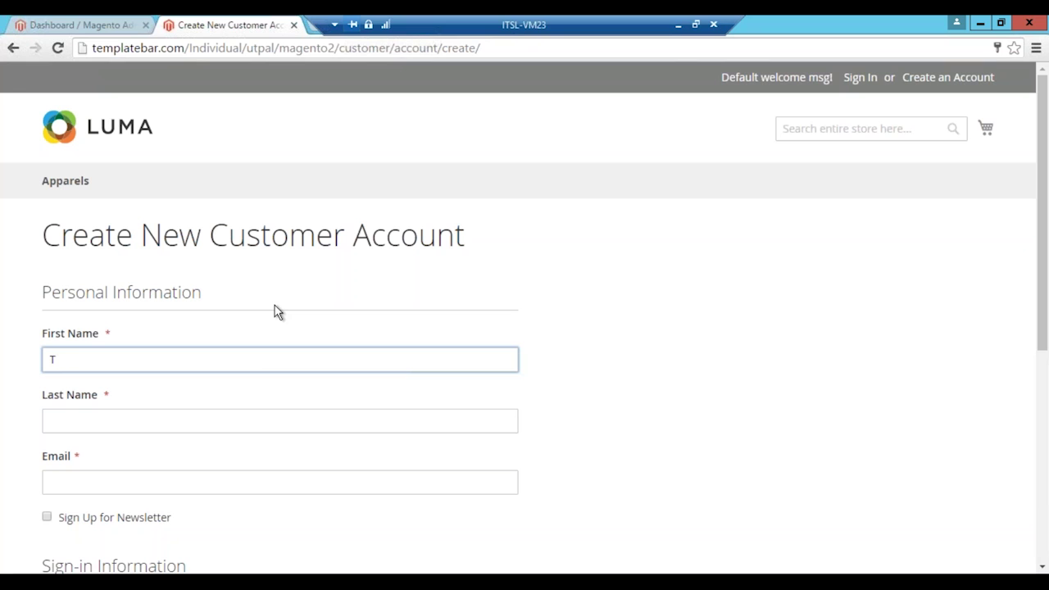
# Step: Enter the customer's last name and e-mail address in the registration form
pyautogui.press('Tab')
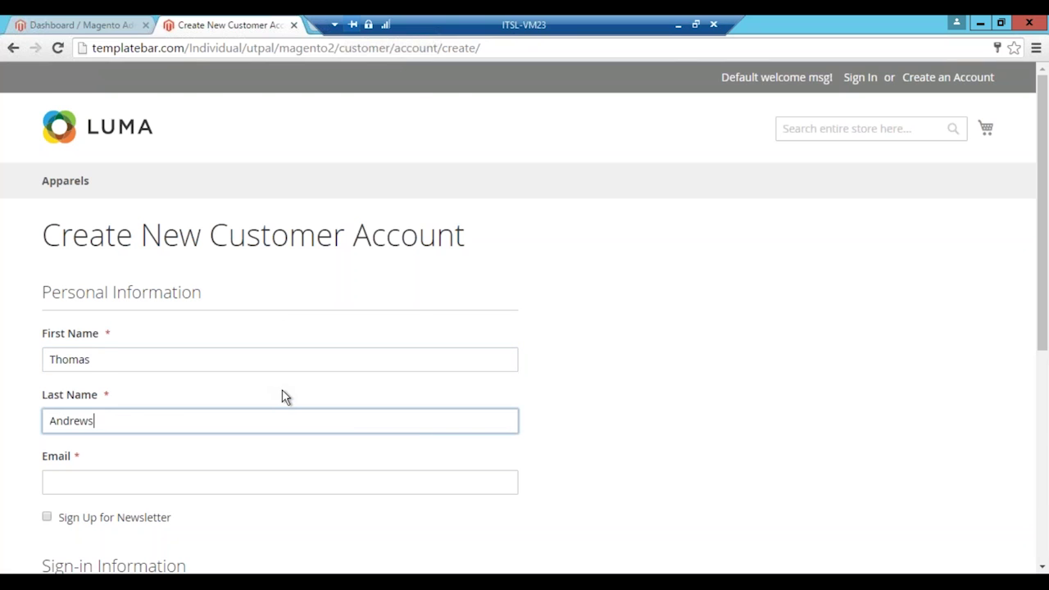
pyautogui.scroll(-2, 282, 389)
pyautogui.click(254, 325)
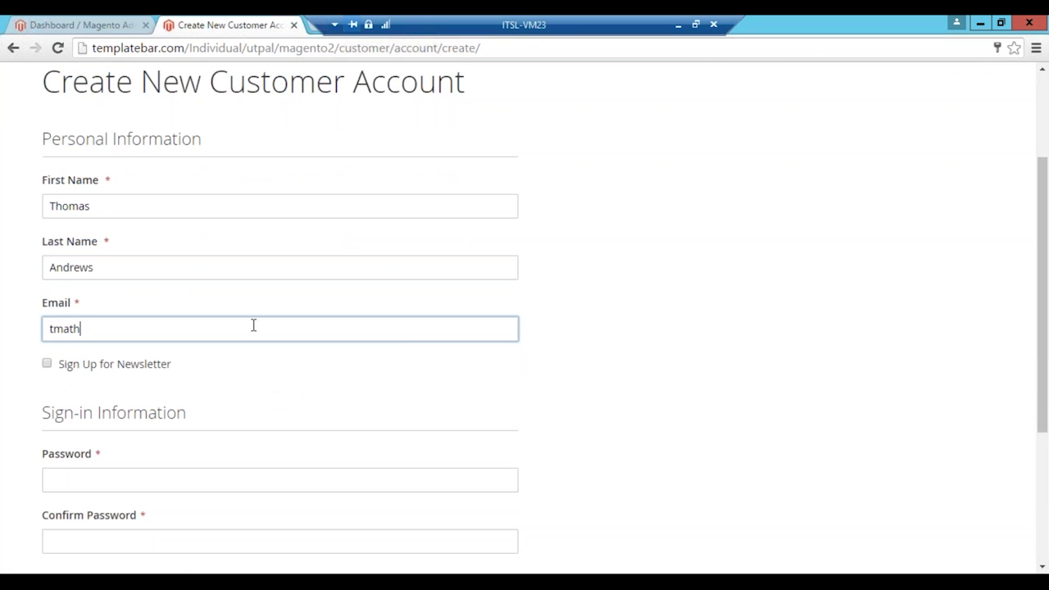
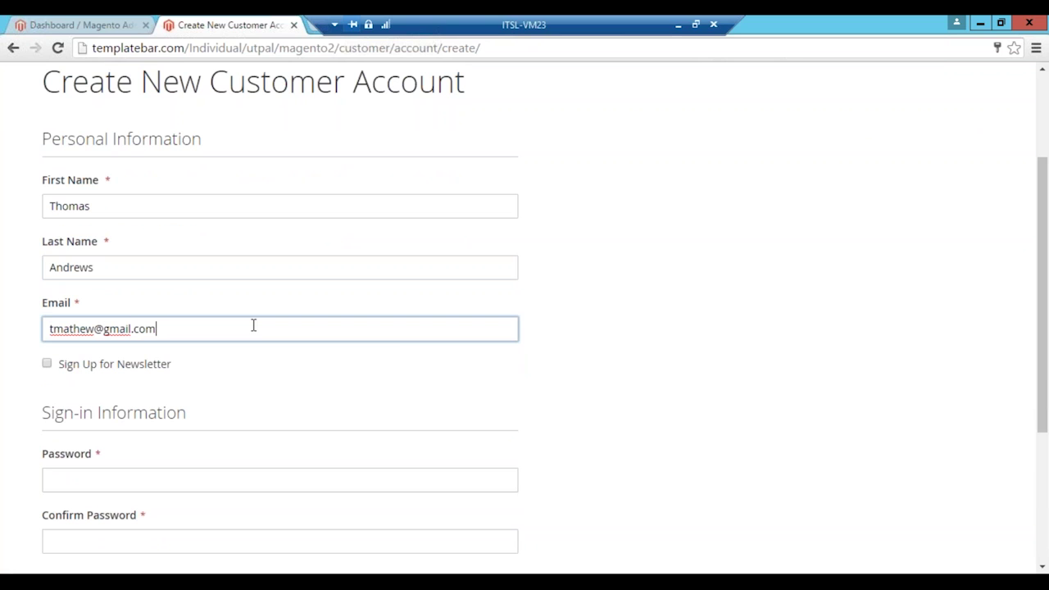
# Step: Enter and confirm the account password, then create the account
pyautogui.scroll(-1, 253, 325)
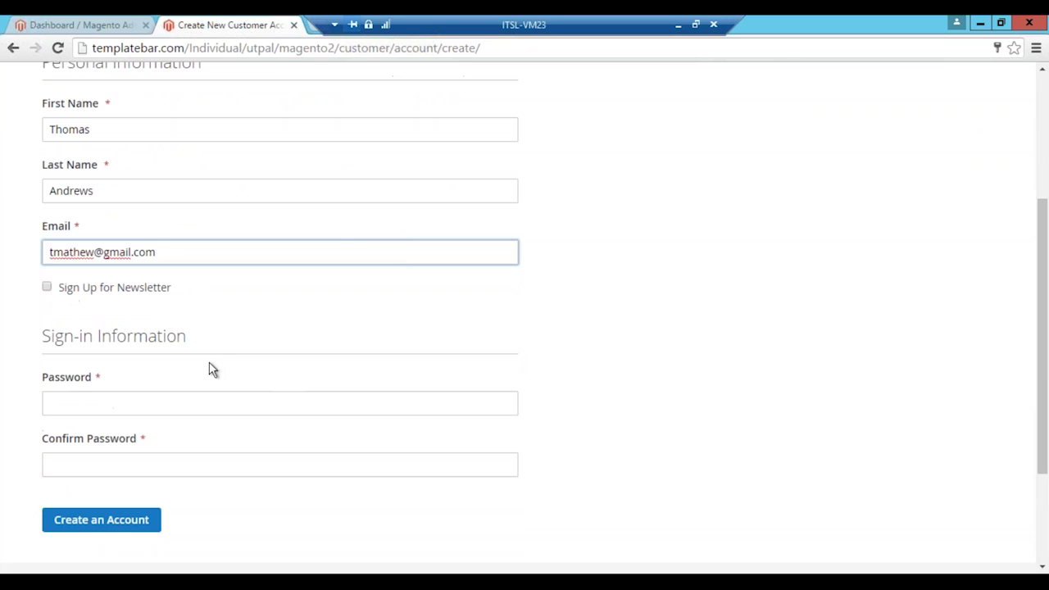
pyautogui.click(151, 402)
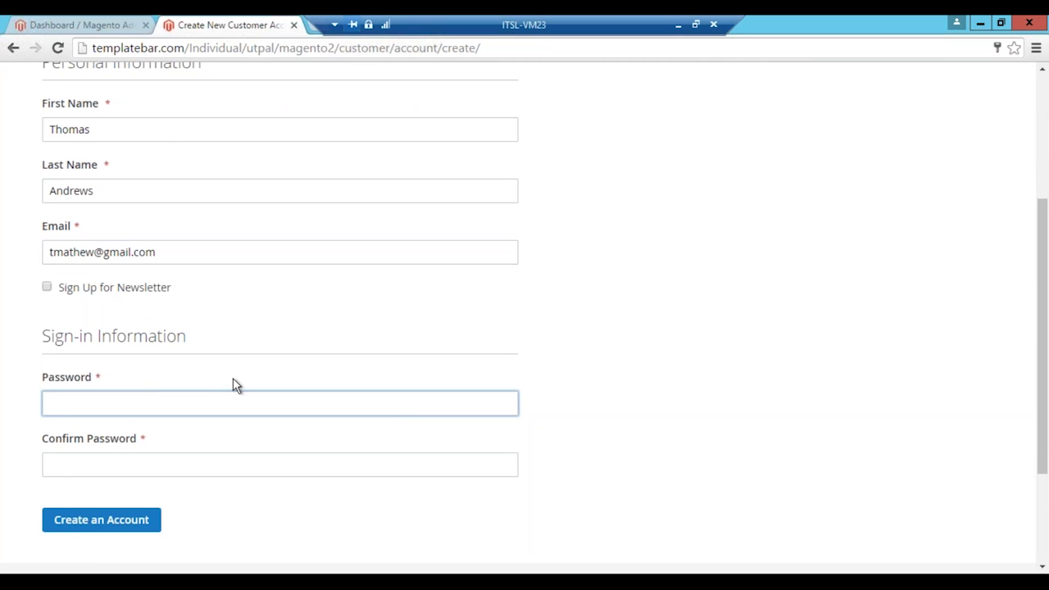
pyautogui.write('•••••••••')
pyautogui.click(196, 456)
pyautogui.write('•••••••••')
pyautogui.click(141, 517)
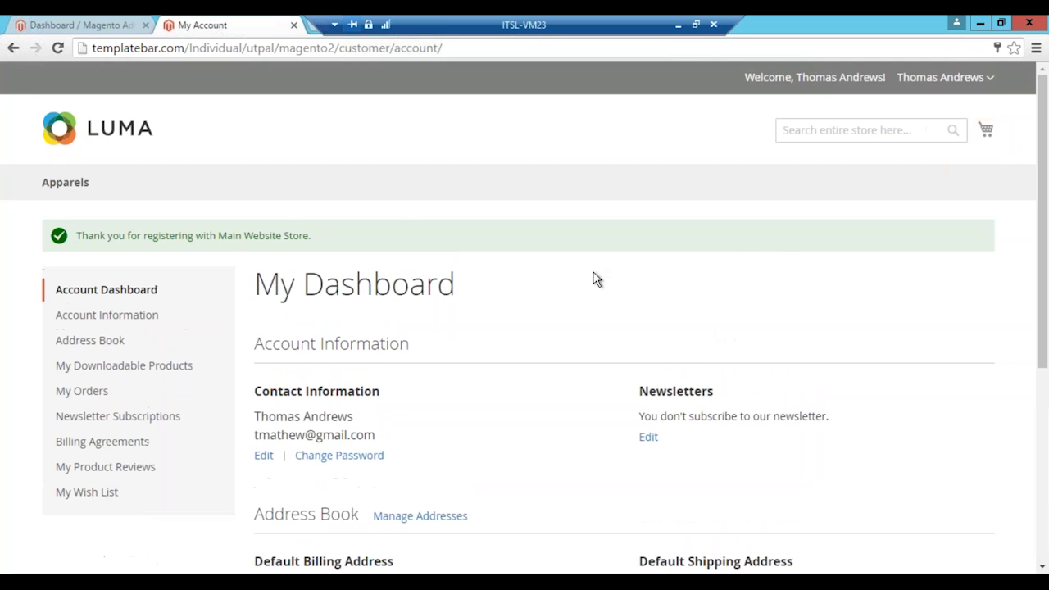
# Step: Scroll the new My Dashboard page down to the contact information and Address Book
pyautogui.scroll(-1, 596, 279)
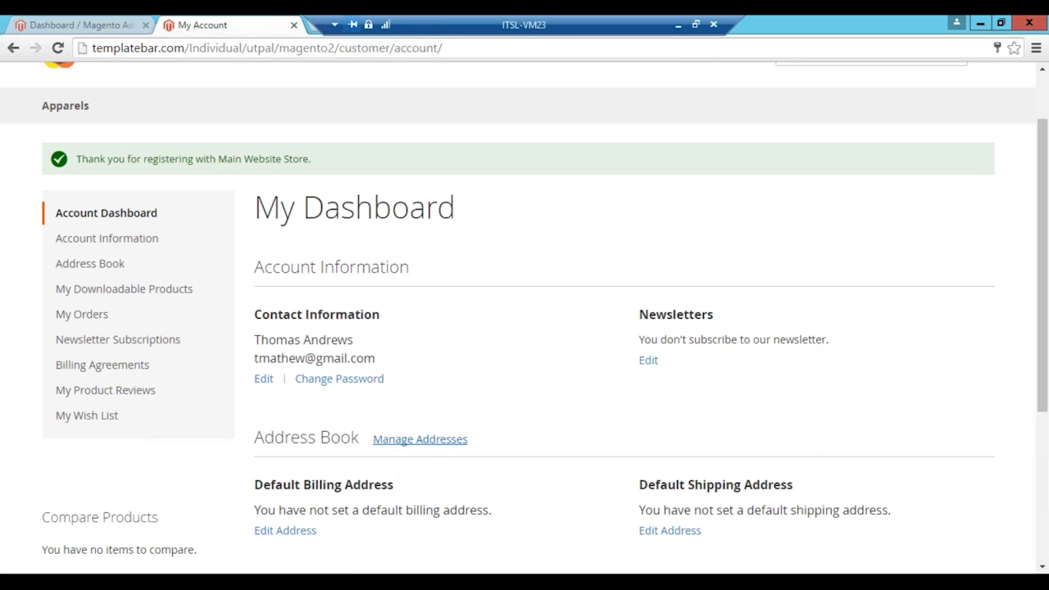
# Step: In a new address form, enter the street, city, company InSync and the phone number
pyautogui.click(443, 440)
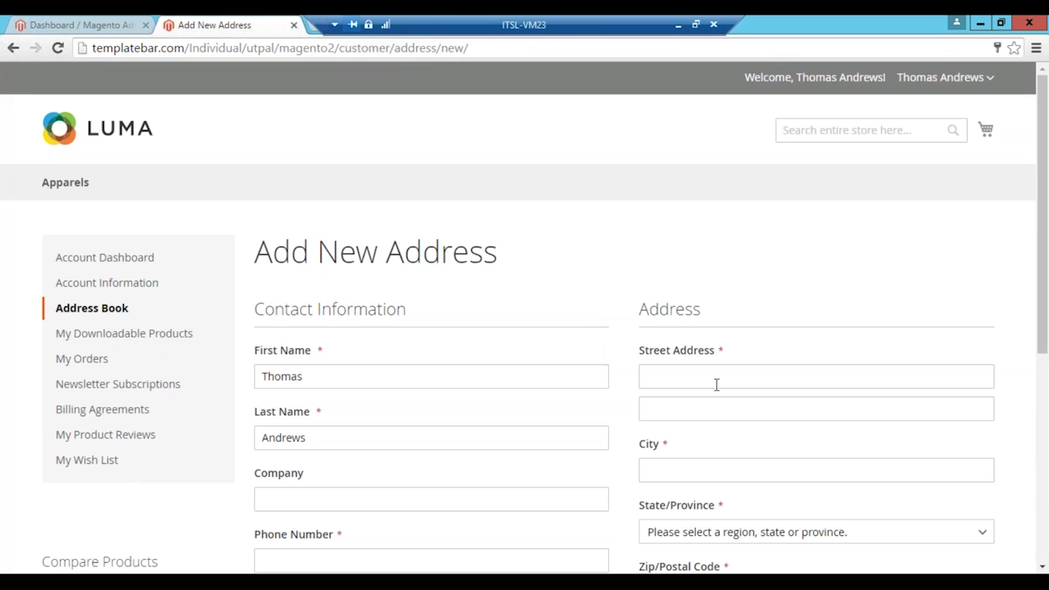
pyautogui.click(701, 369)
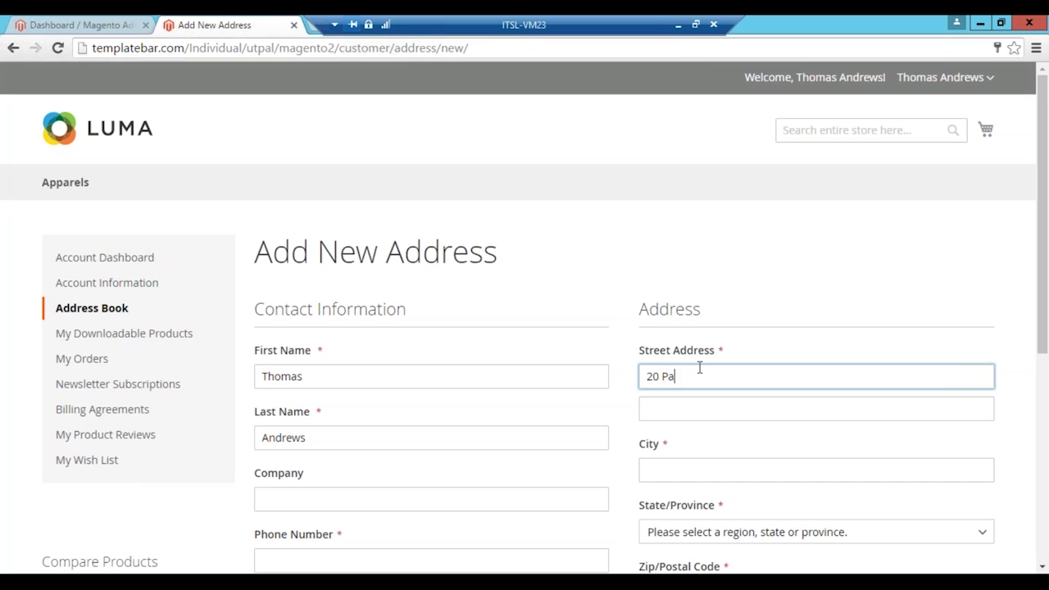
pyautogui.click(647, 469)
pyautogui.write('Miami')
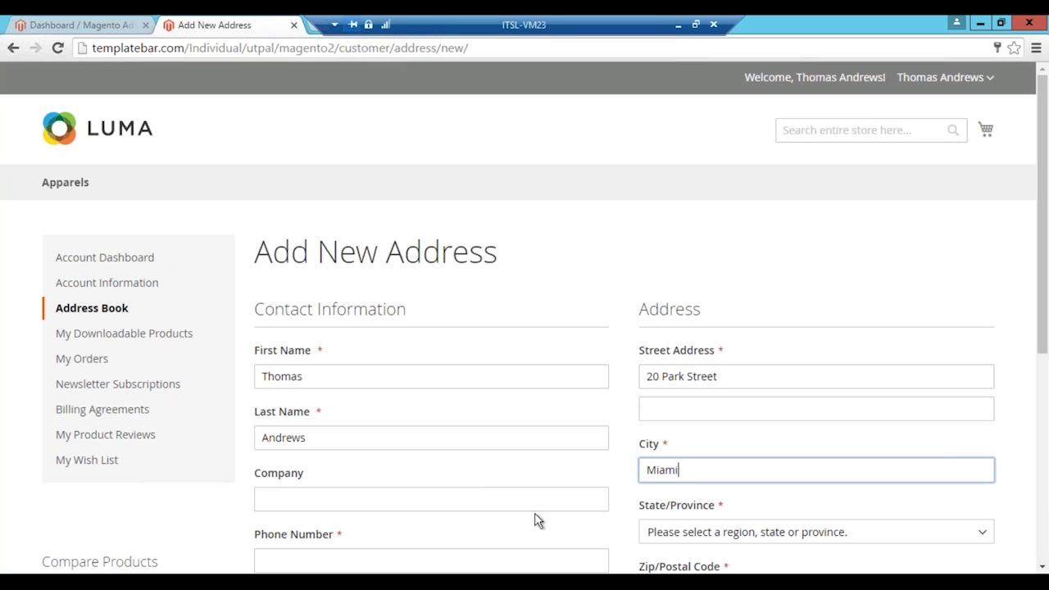
pyautogui.click(539, 500)
pyautogui.write('InSync')
pyautogui.press('Tab')
pyautogui.scroll(-1, 545, 493)
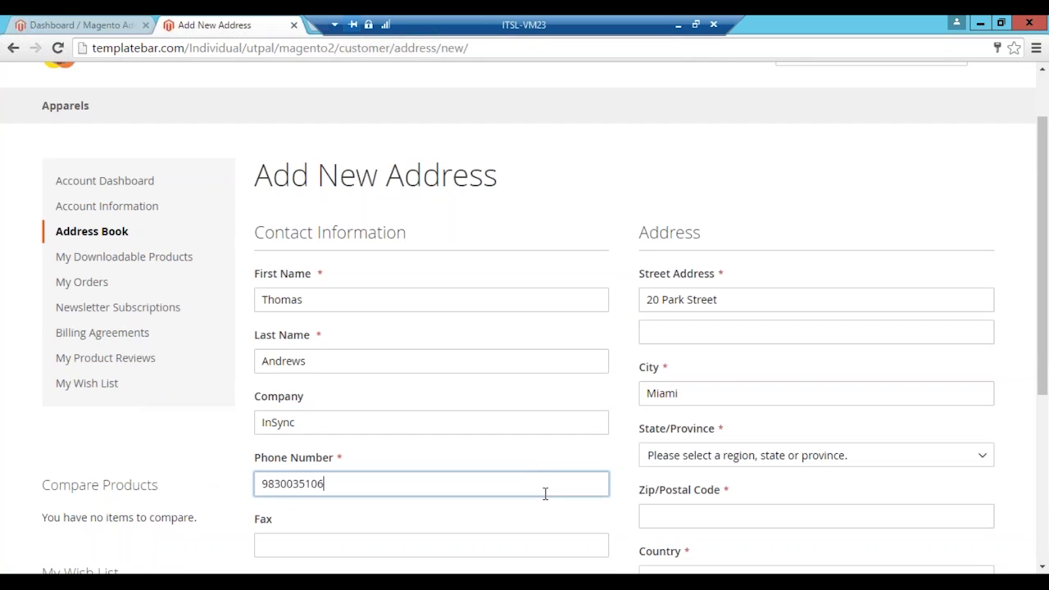
# Step: Choose Florida as the state, enter the zip code, and save the address
pyautogui.click(656, 464)
pyautogui.press('f')
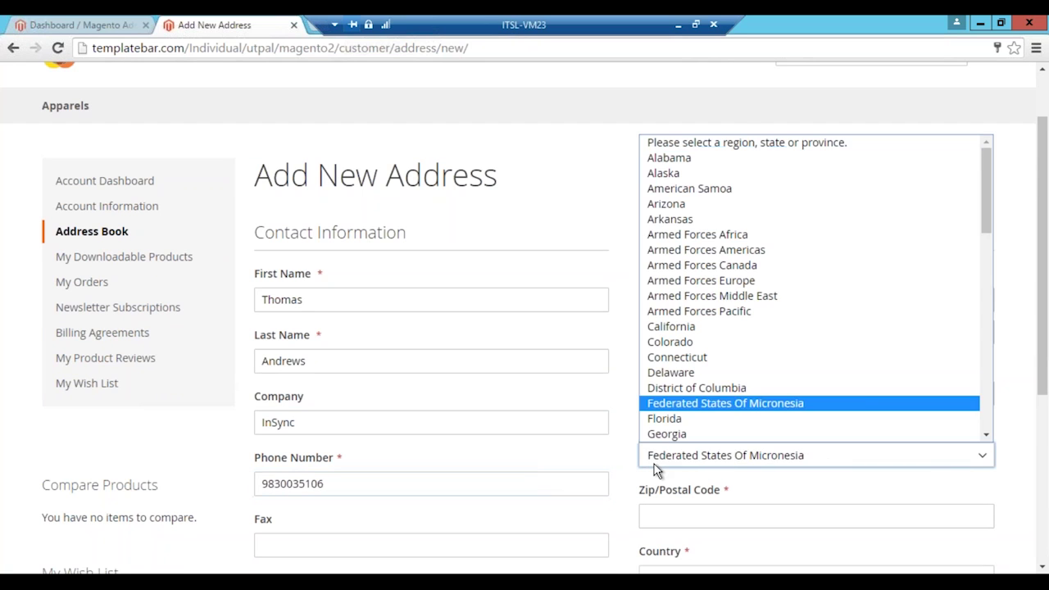
pyautogui.press('l')
pyautogui.press('Return')
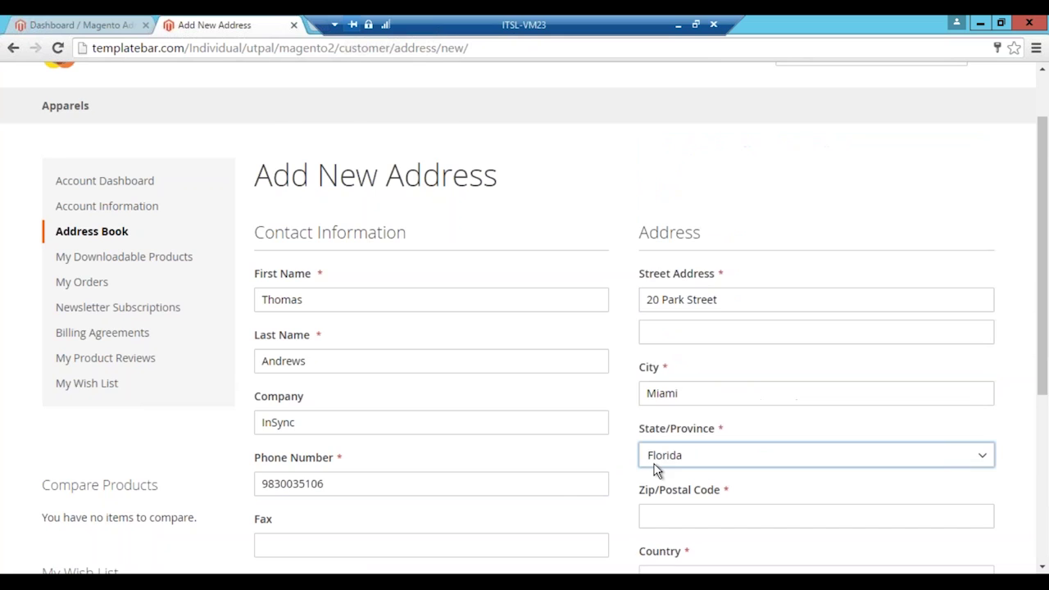
pyautogui.scroll(-1, 656, 469)
pyautogui.click(653, 439)
pyautogui.write('90987')
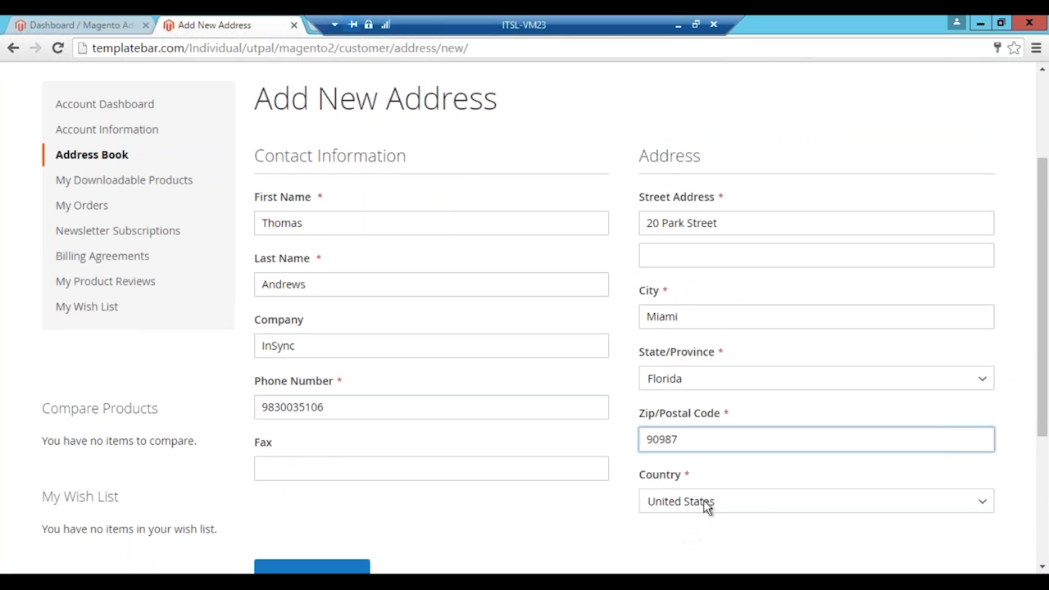
pyautogui.scroll(-1, 705, 507)
pyautogui.click(367, 503)
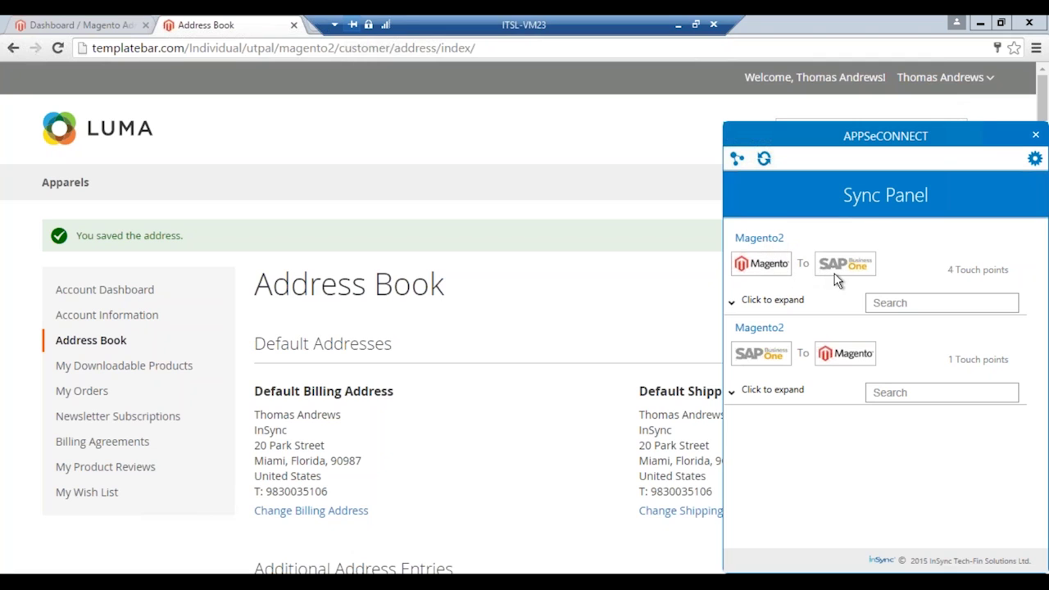
# Step: Run the Magento to SAP Business Partner : Add sync and confirm 17 and 16 pushed as W17 and W16
pyautogui.click(731, 302)
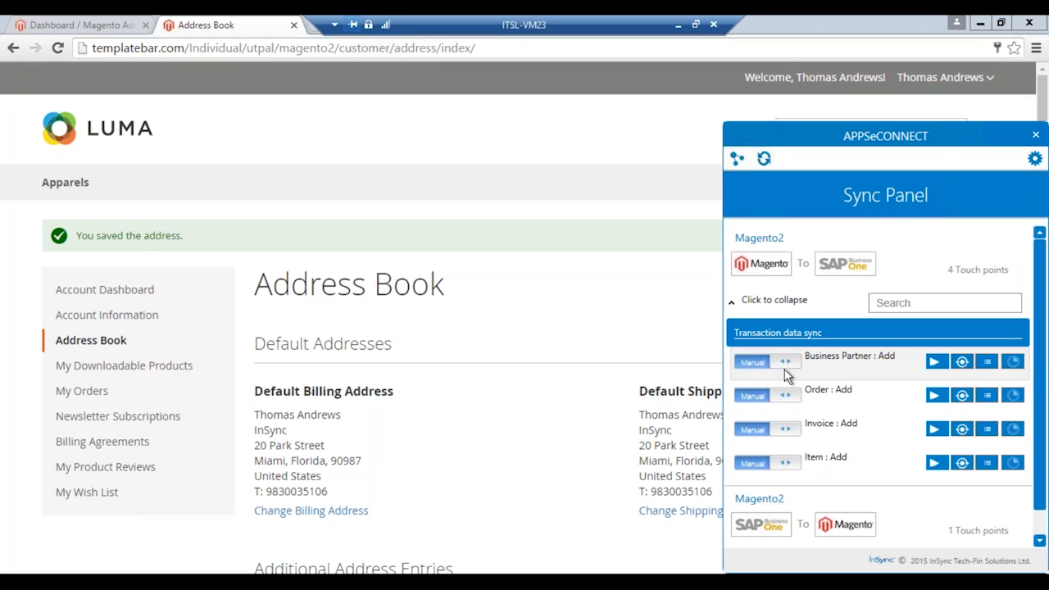
pyautogui.click(936, 364)
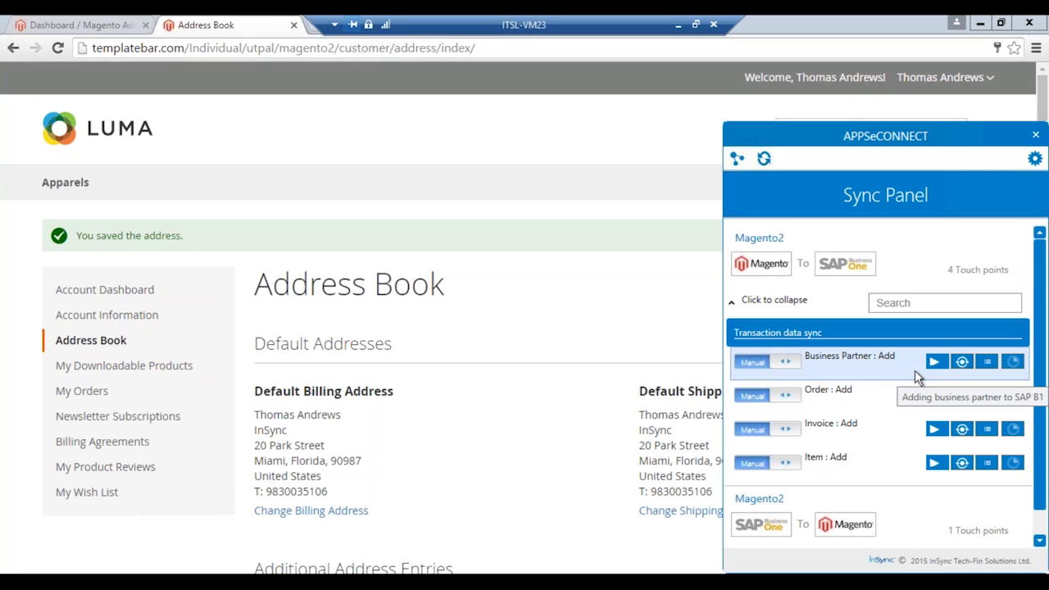
pyautogui.click(957, 362)
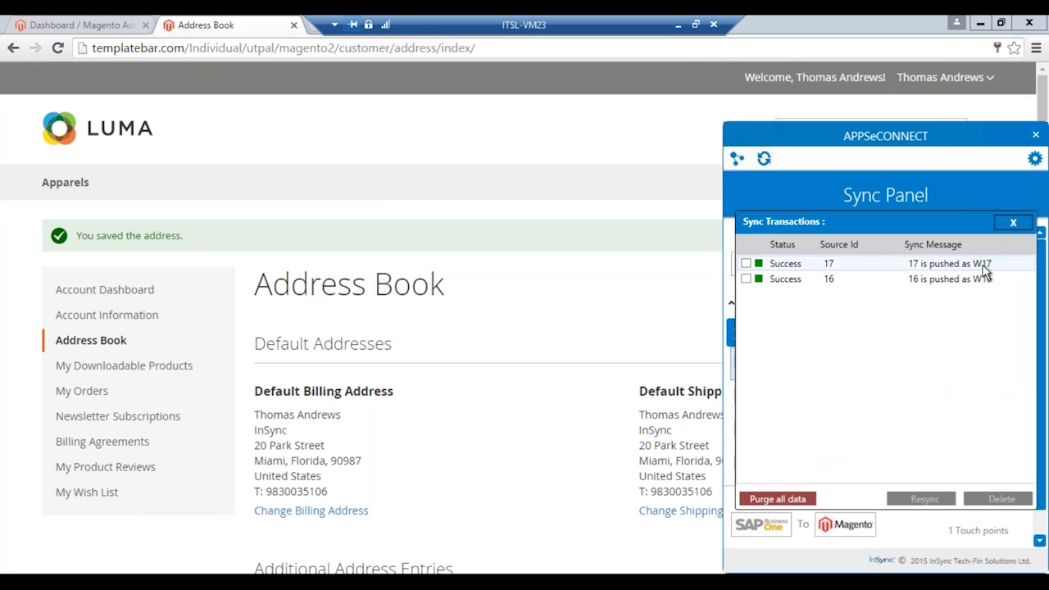
pyautogui.click(1014, 223)
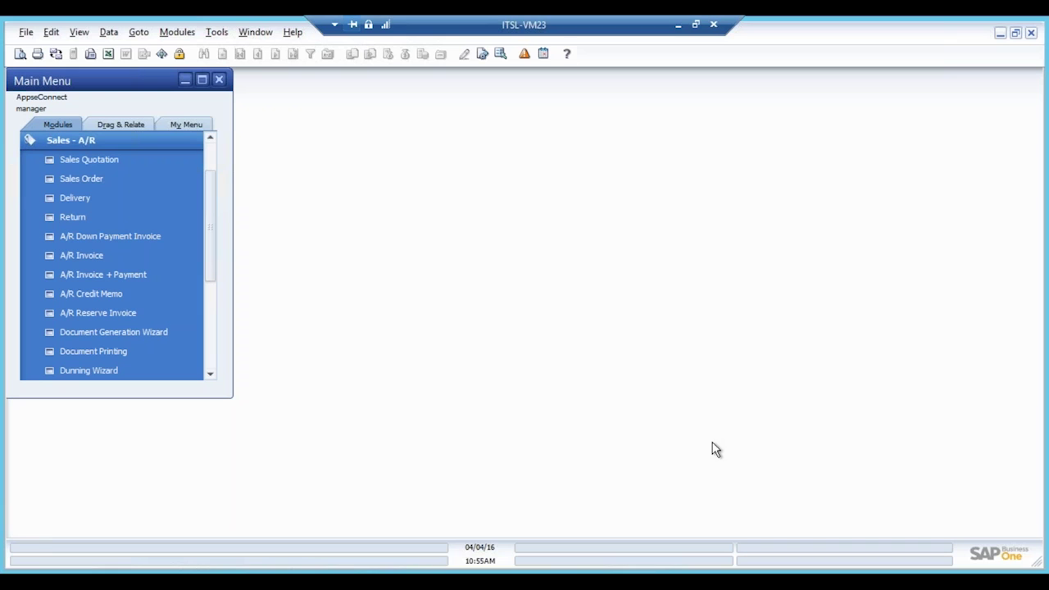
# Step: Open Business Partner Master Data and find the synced customer by name
pyautogui.click(90, 159)
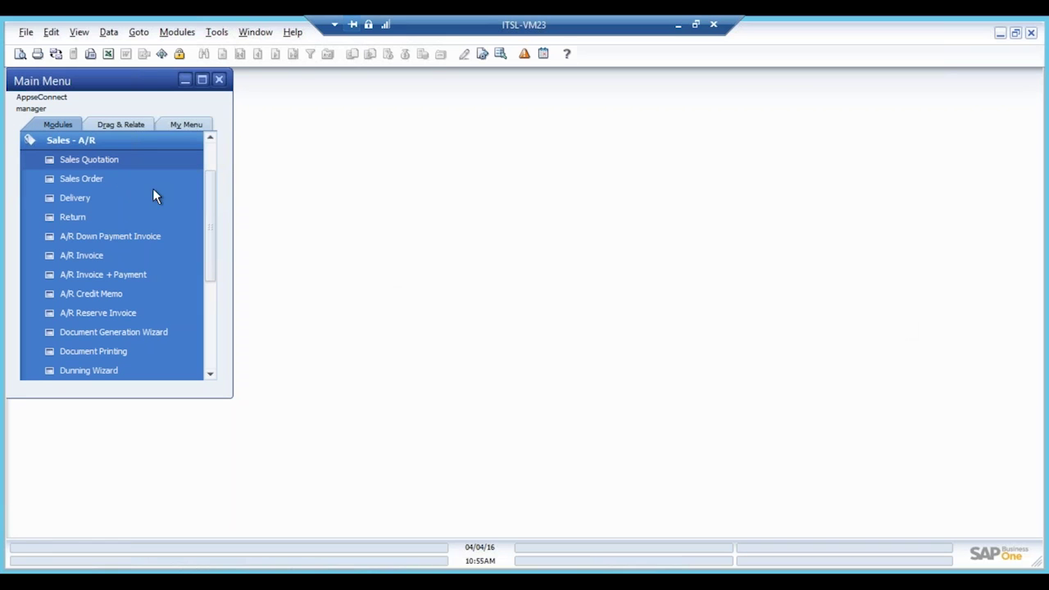
pyautogui.click(134, 143)
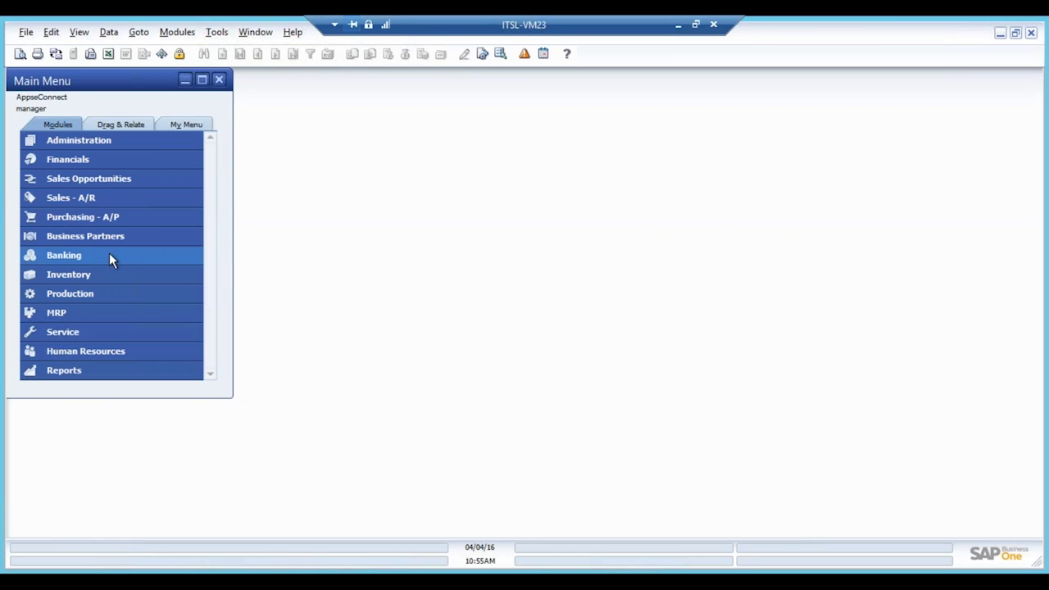
pyautogui.click(117, 236)
pyautogui.click(414, 149)
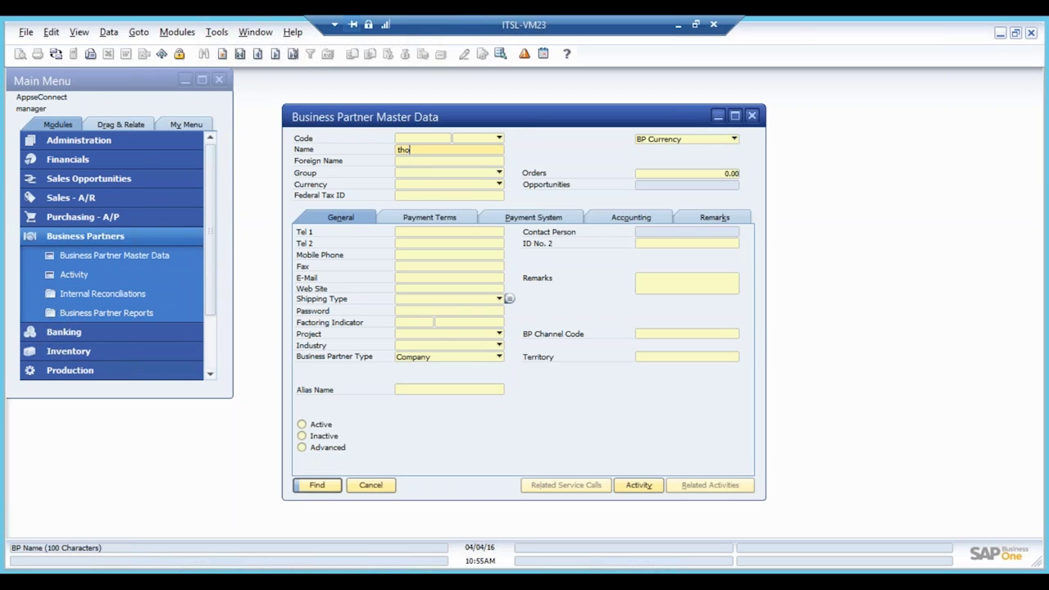
pyautogui.press('Return')
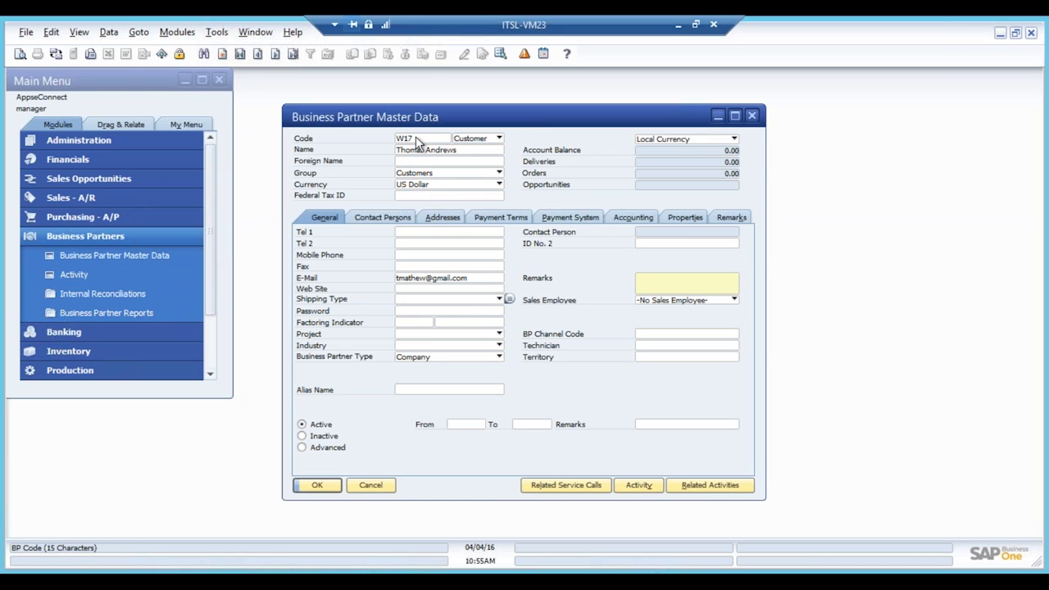
# Step: Review the customer's Addresses and General details: W17, Customers group, US Dollar
pyautogui.click(452, 218)
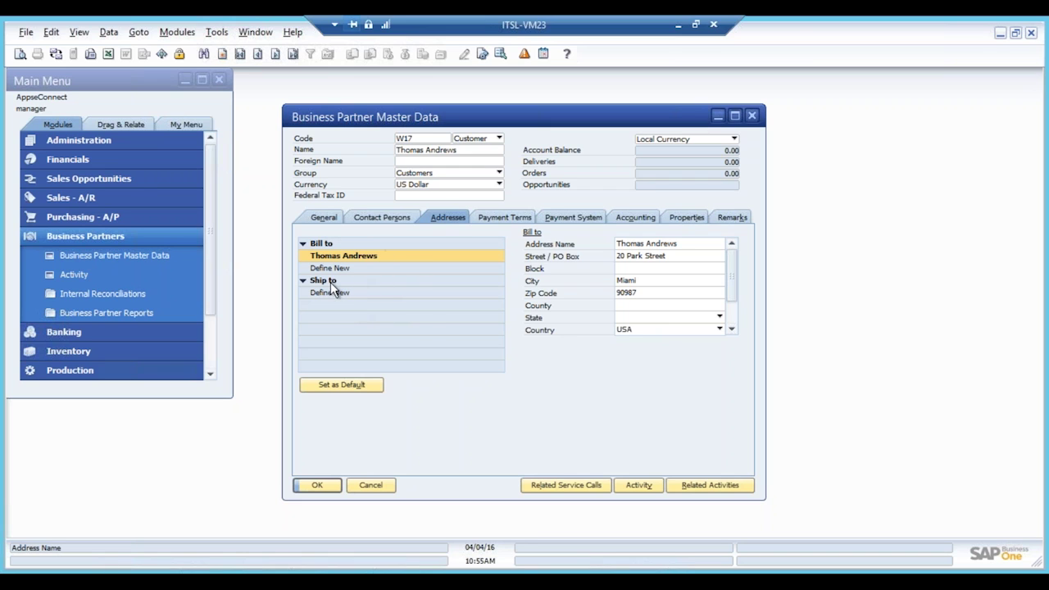
pyautogui.click(328, 215)
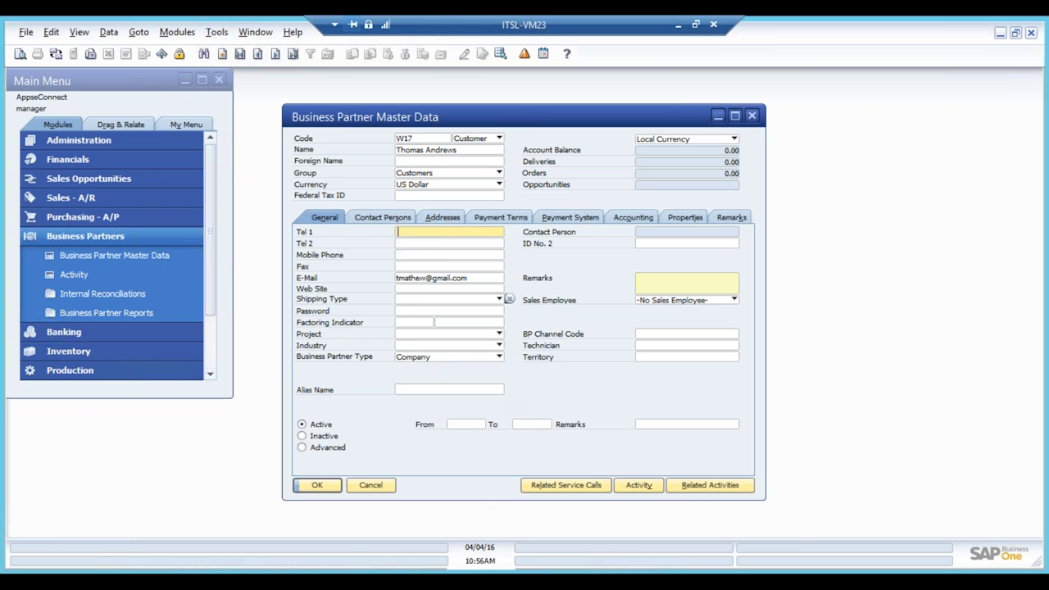
pyautogui.moveTo(394, 582)
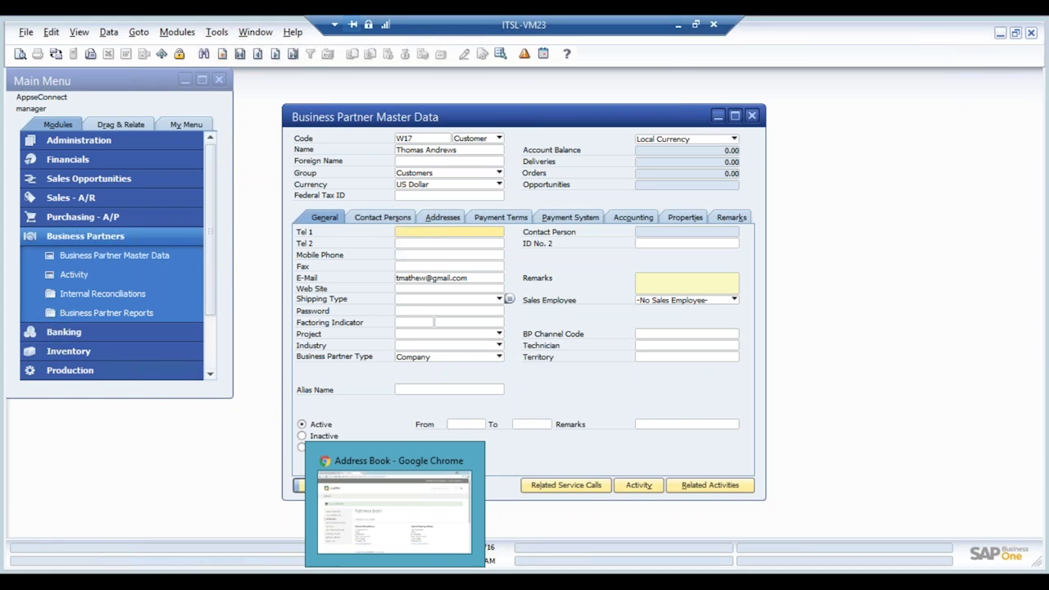
pyautogui.click(395, 508)
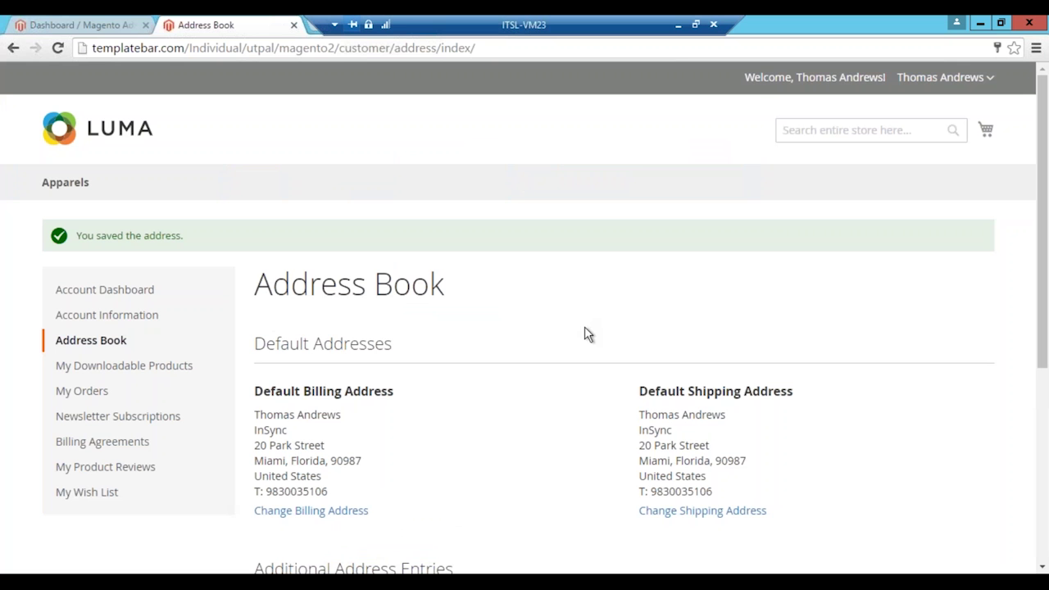
# Step: From the Magento admin, go to Products > Catalog and start a new product
pyautogui.click(105, 30)
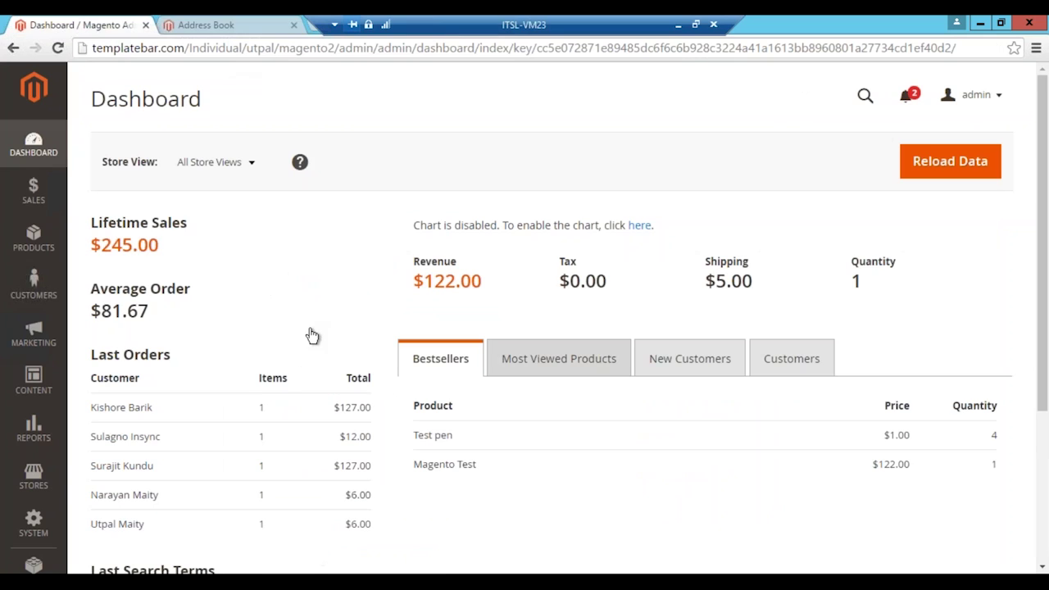
pyautogui.click(41, 239)
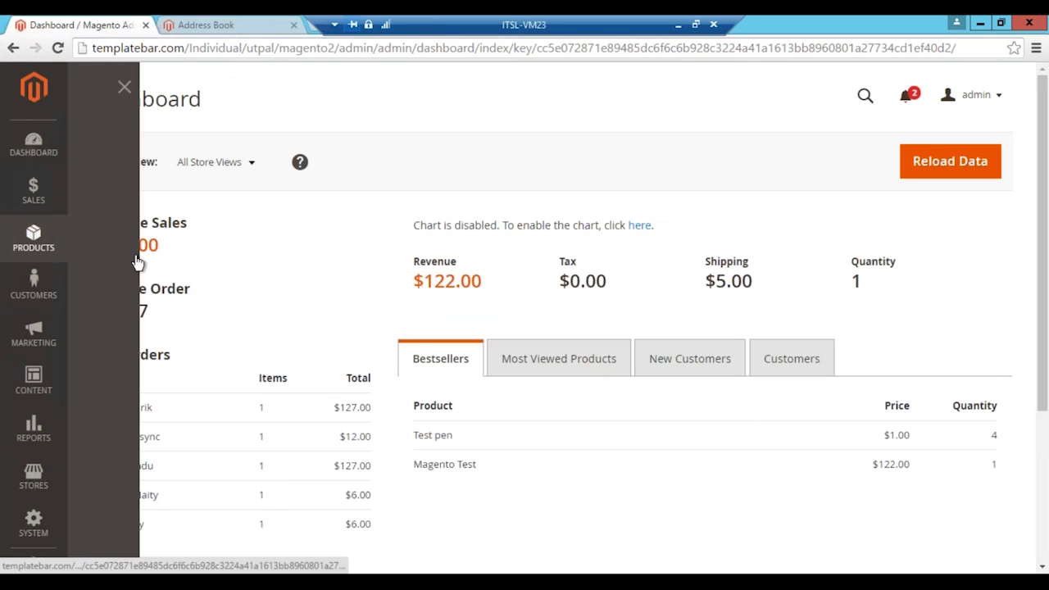
pyautogui.click(109, 190)
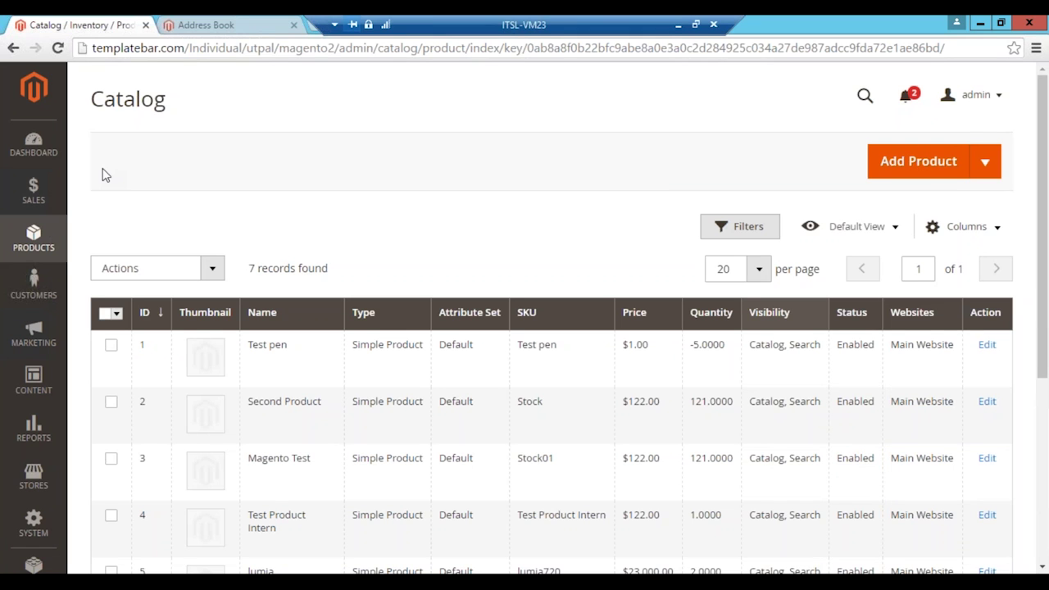
pyautogui.click(918, 162)
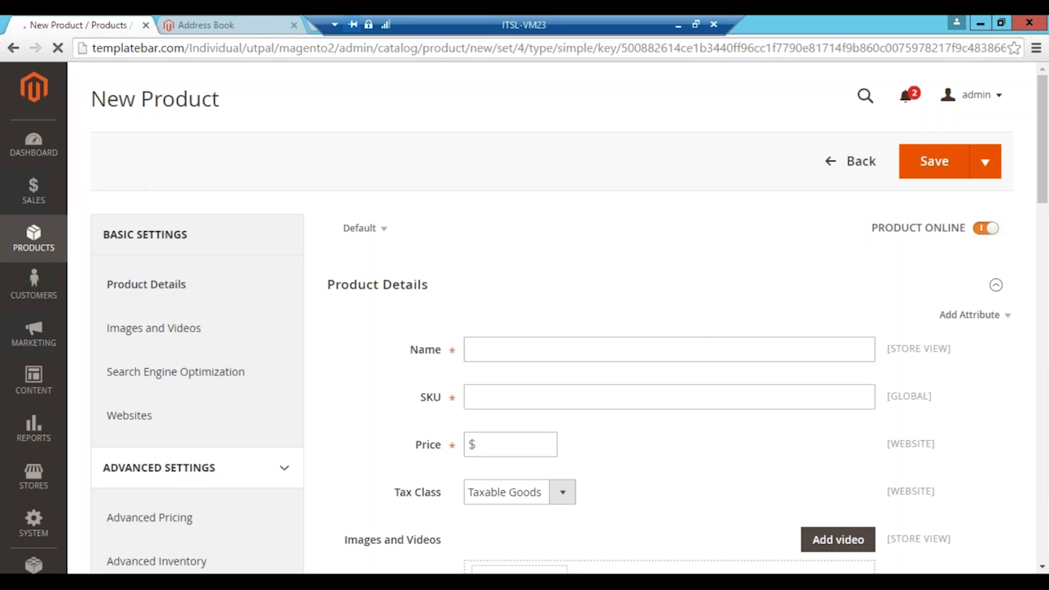
# Step: Enter name Samsung Galaxy S7, SKU SGS7, price 500 and quantity 10
pyautogui.click(565, 353)
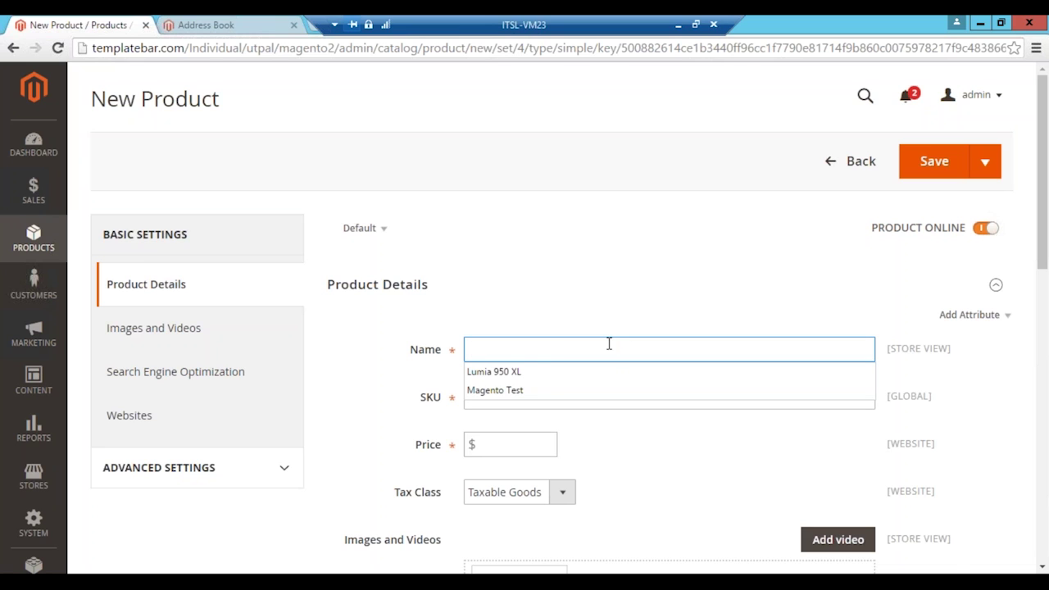
pyautogui.write('Samsung Galaxy ')
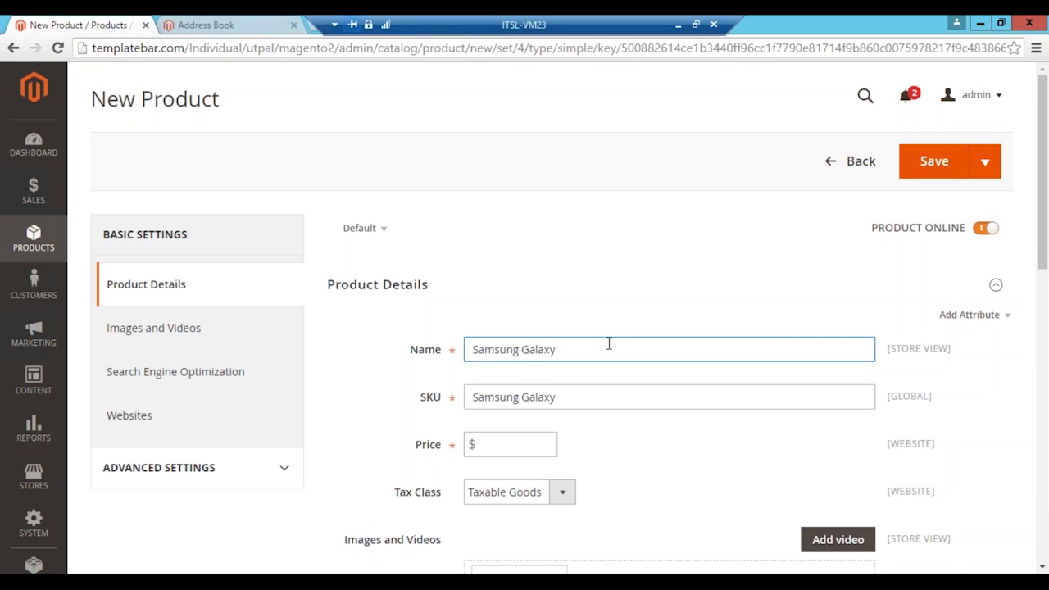
pyautogui.write('S7')
pyautogui.moveTo(593, 397); pyautogui.dragTo(472, 397)
pyautogui.write('SGS7')
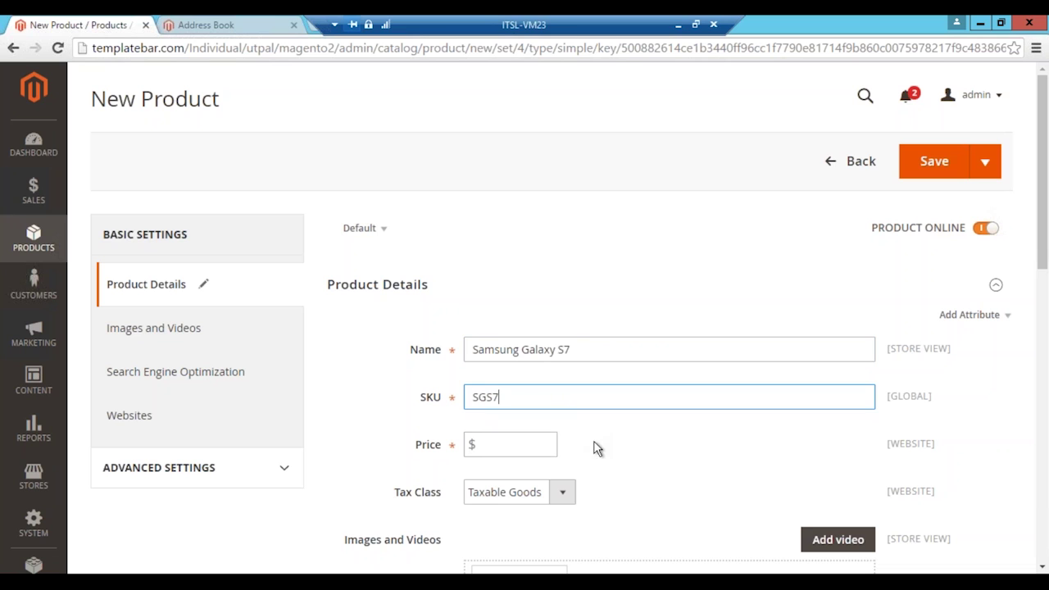
pyautogui.click(542, 442)
pyautogui.write('500')
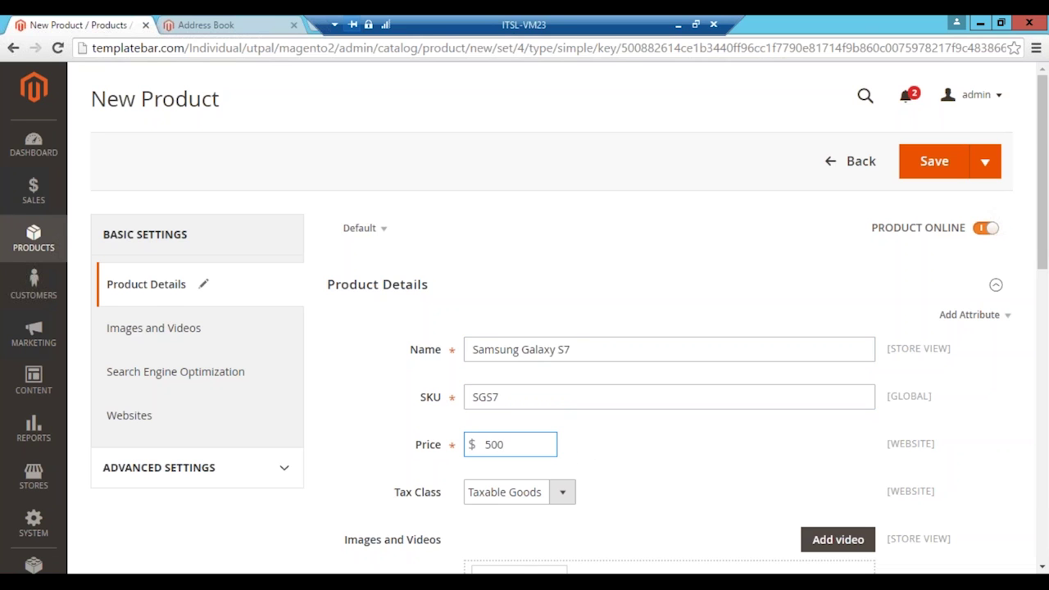
pyautogui.scroll(-2, 688, 471)
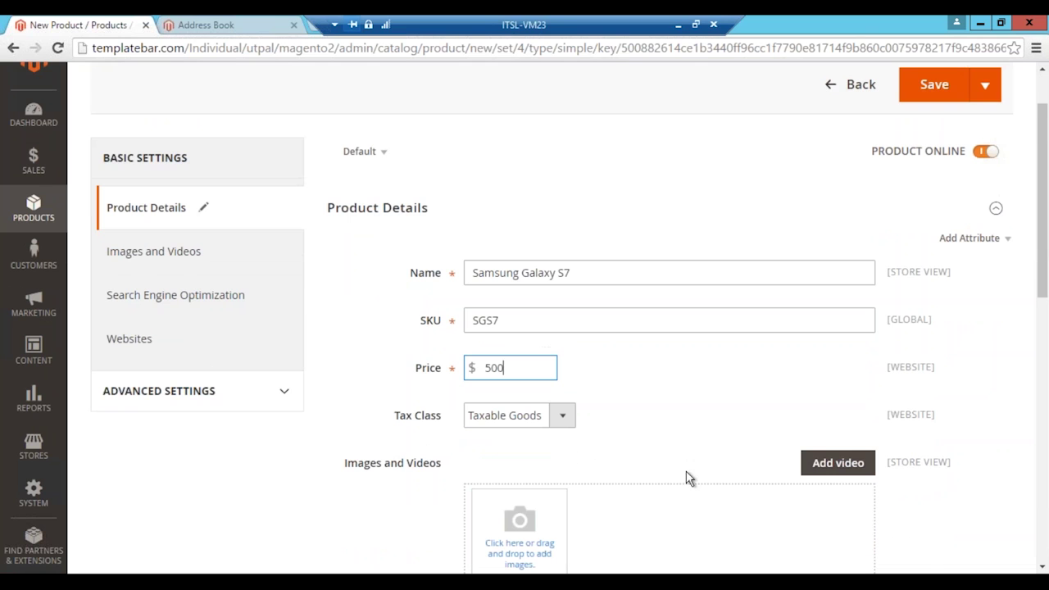
pyautogui.scroll(-1, 690, 449)
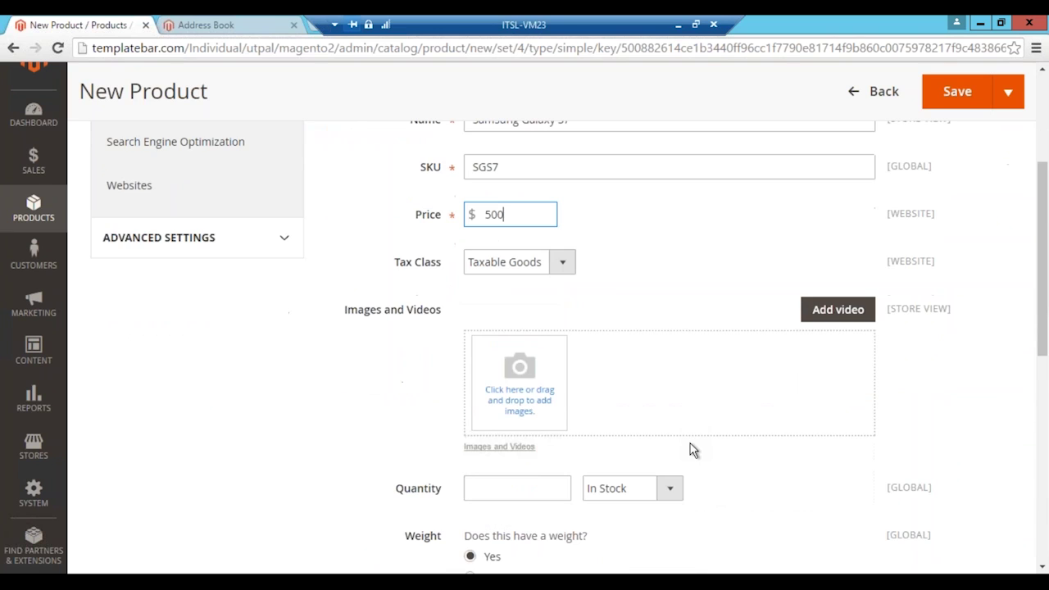
pyautogui.click(527, 482)
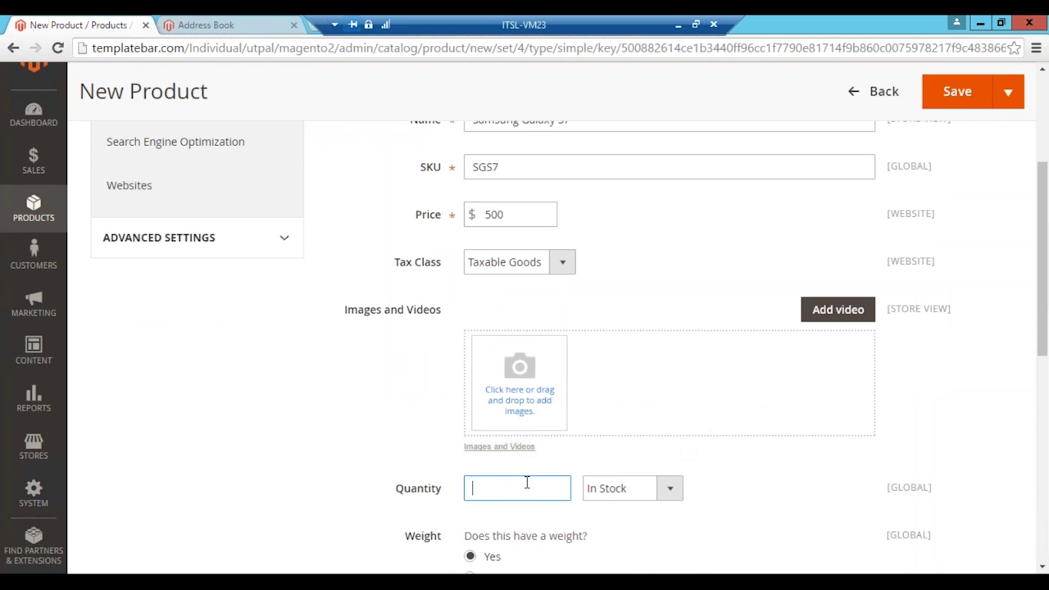
pyautogui.write('10')
# Step: Set the stock status, mark no weight, and assign Default Category and Apparels
pyautogui.click(680, 496)
pyautogui.scroll(-2, 729, 506)
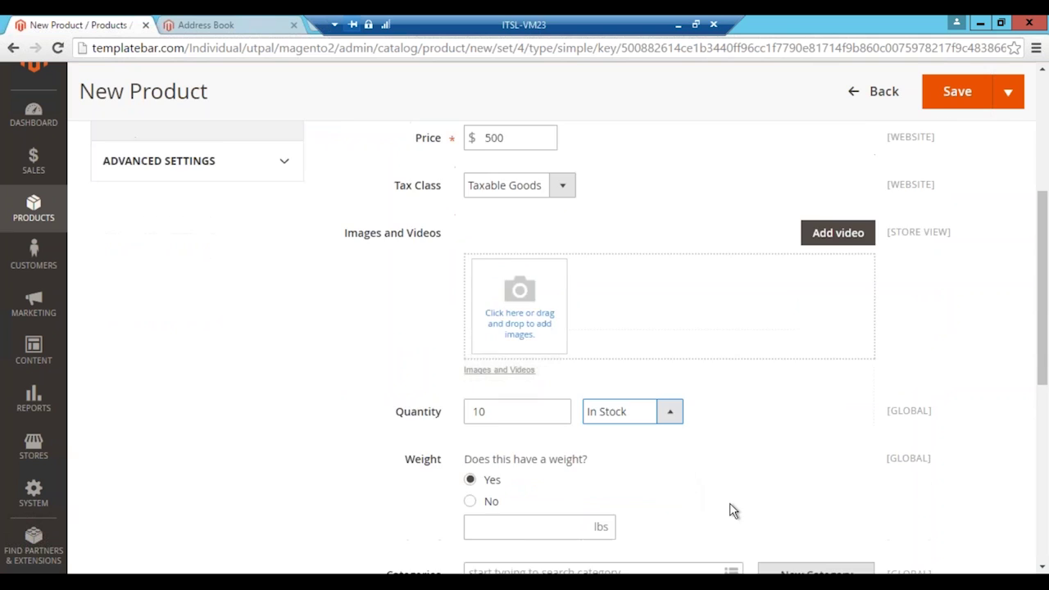
pyautogui.click(492, 450)
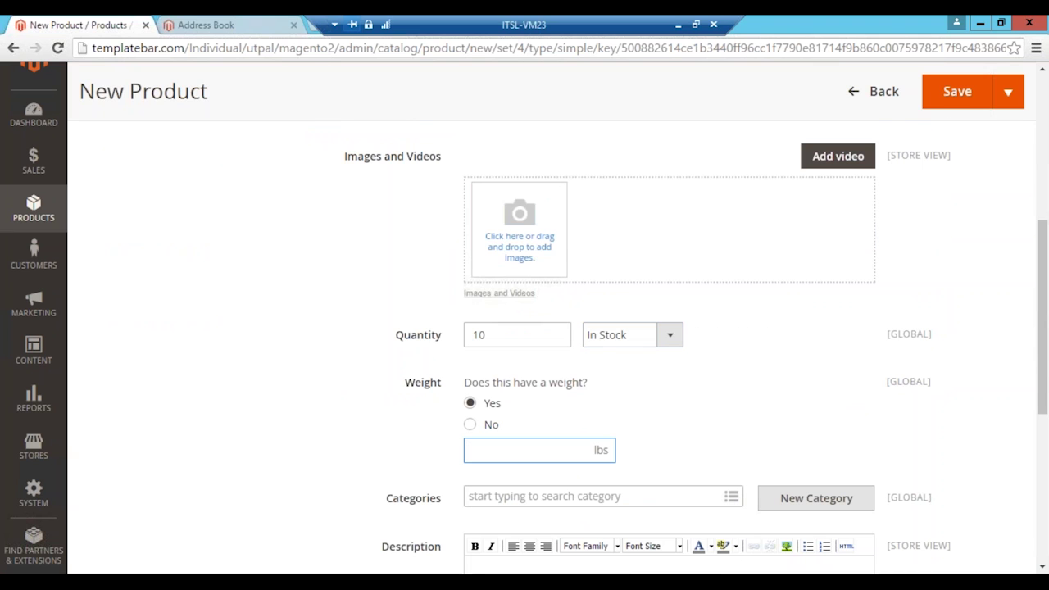
pyautogui.click(470, 425)
pyautogui.scroll(-2, 666, 452)
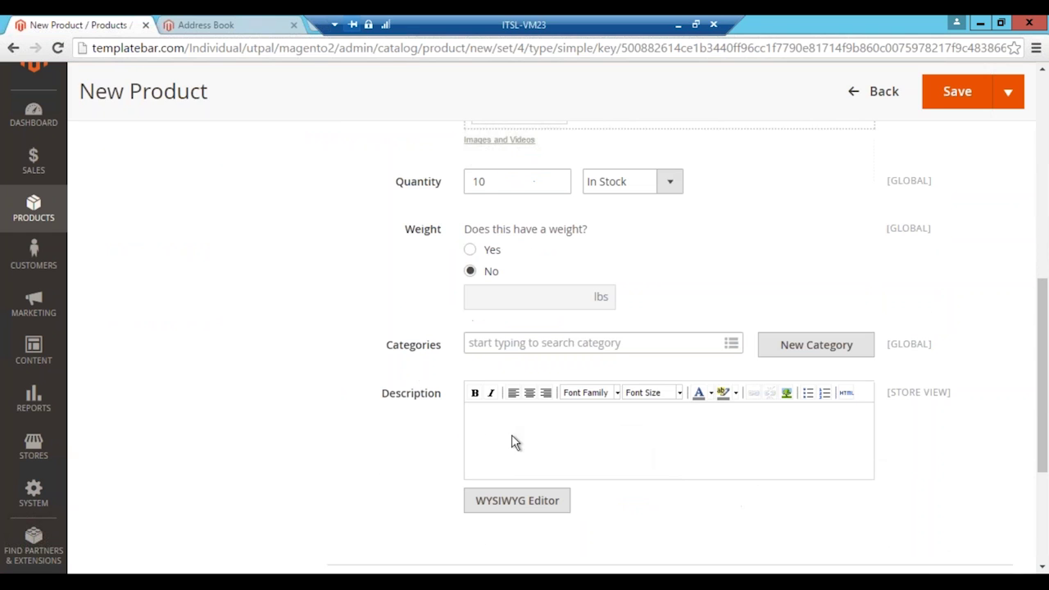
pyautogui.click(730, 353)
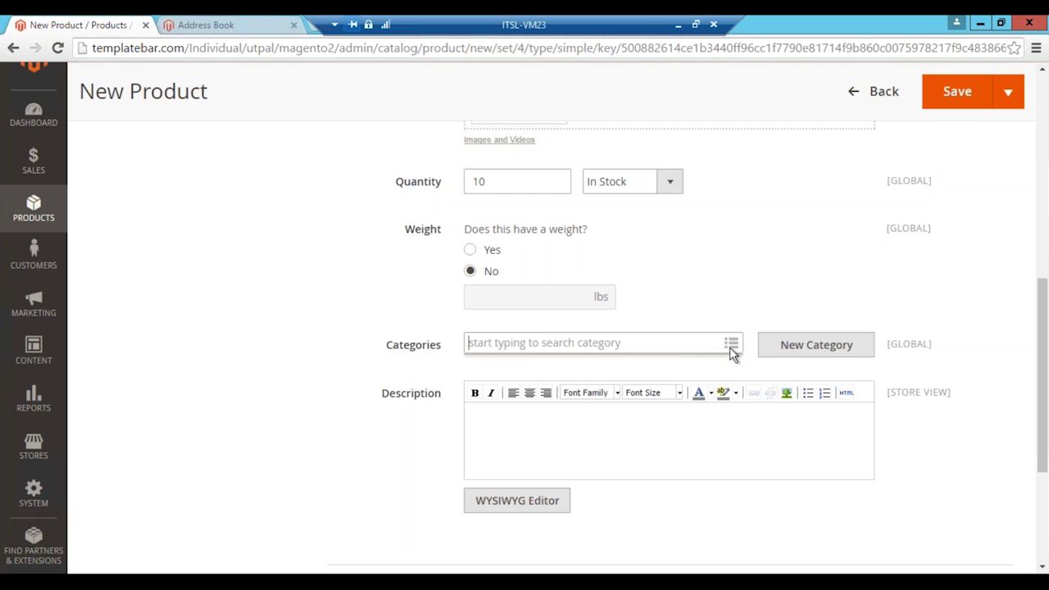
pyautogui.click(732, 351)
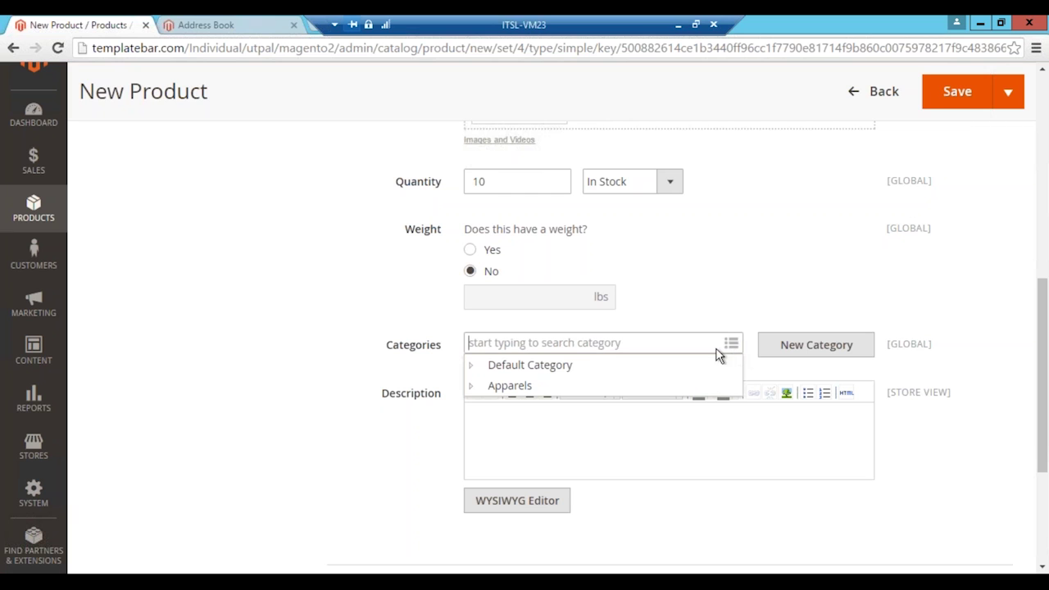
pyautogui.click(516, 365)
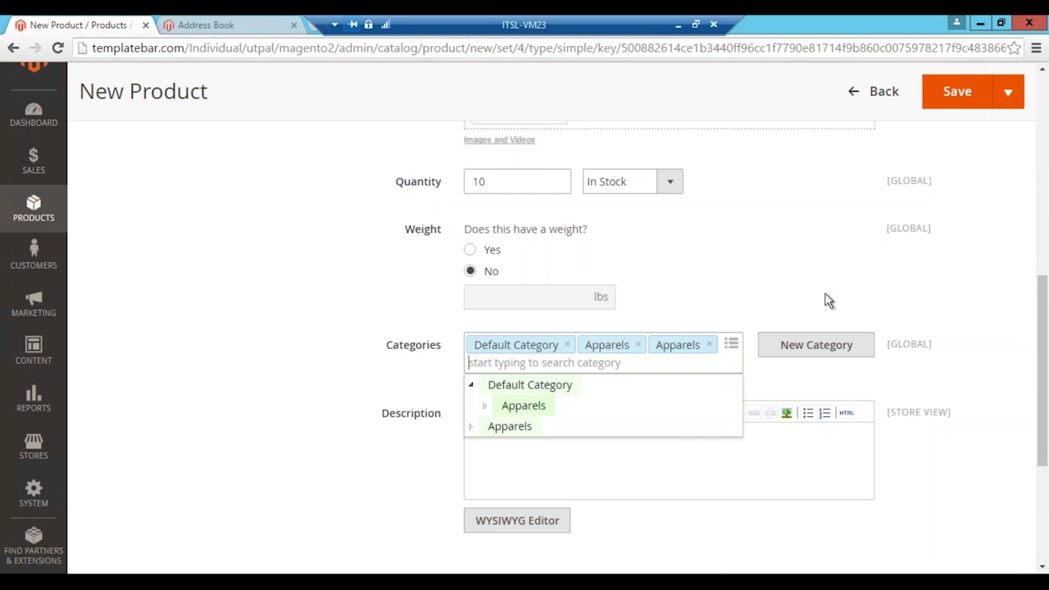
pyautogui.click(826, 300)
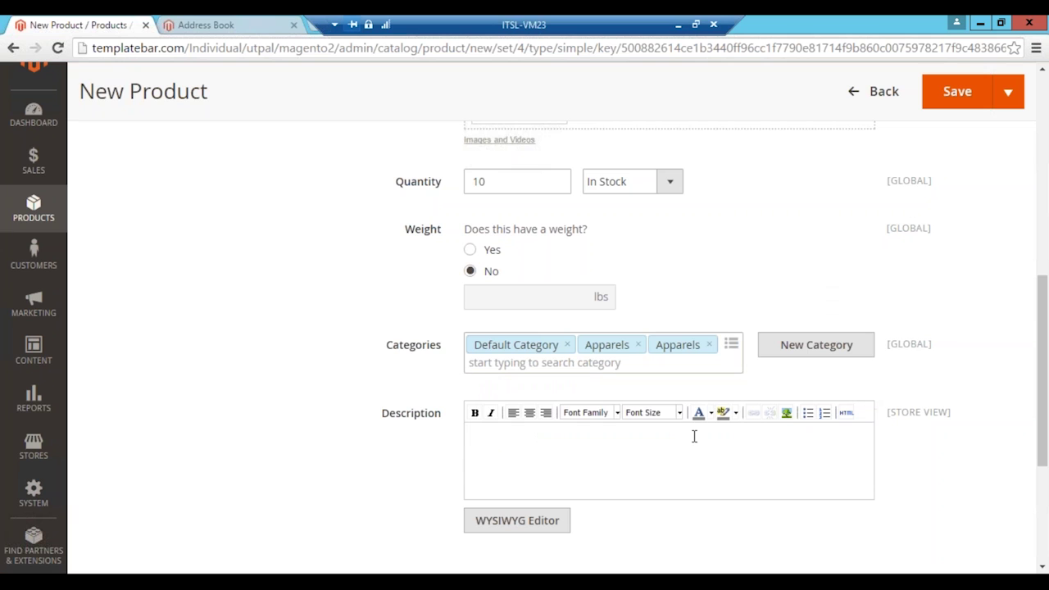
pyautogui.scroll(-3, 687, 475)
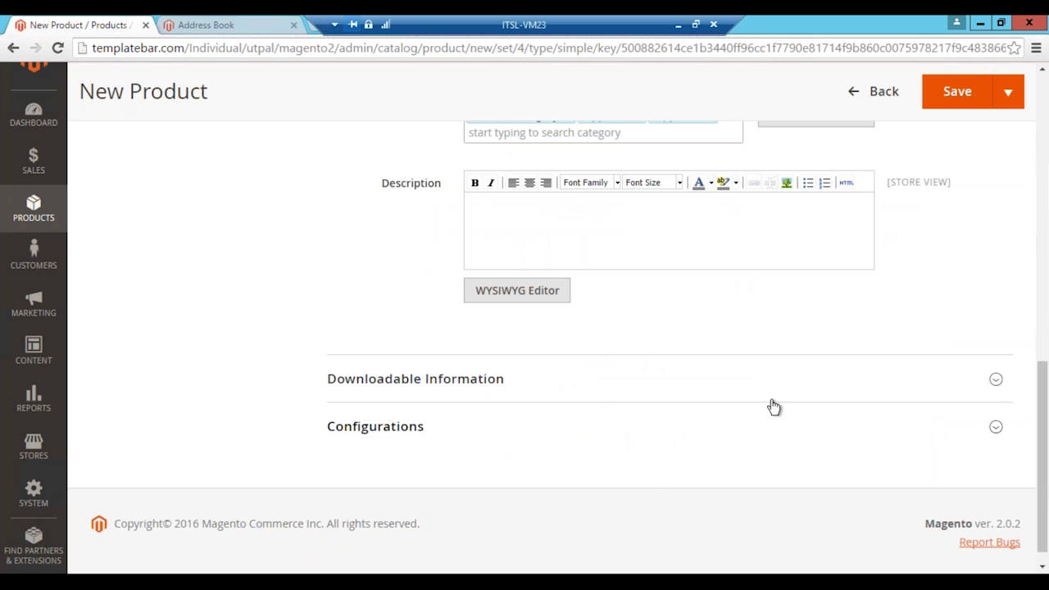
pyautogui.scroll(10, 820, 363)
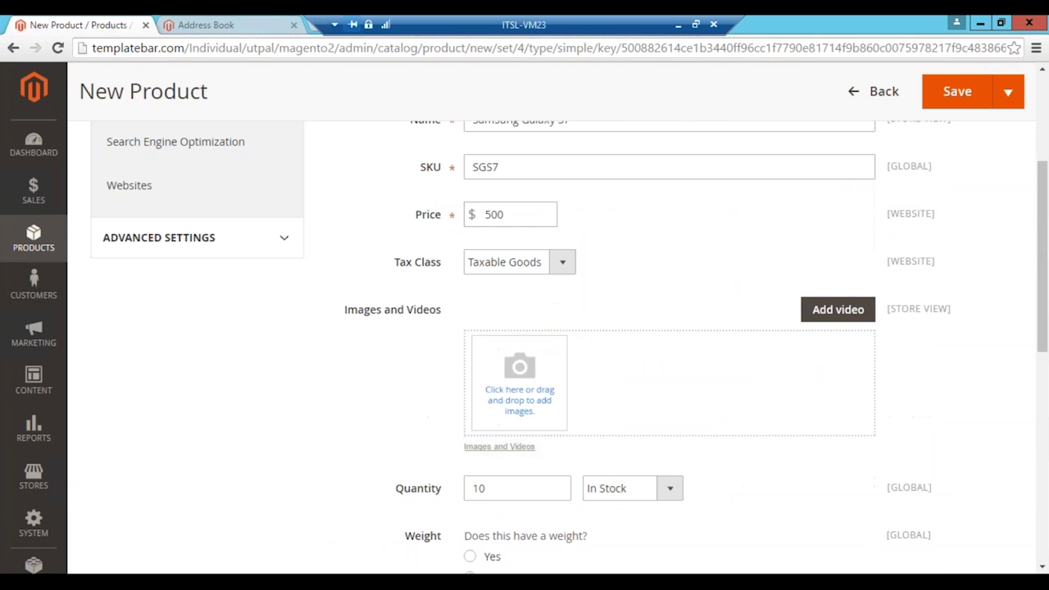
pyautogui.scroll(3, 786, 356)
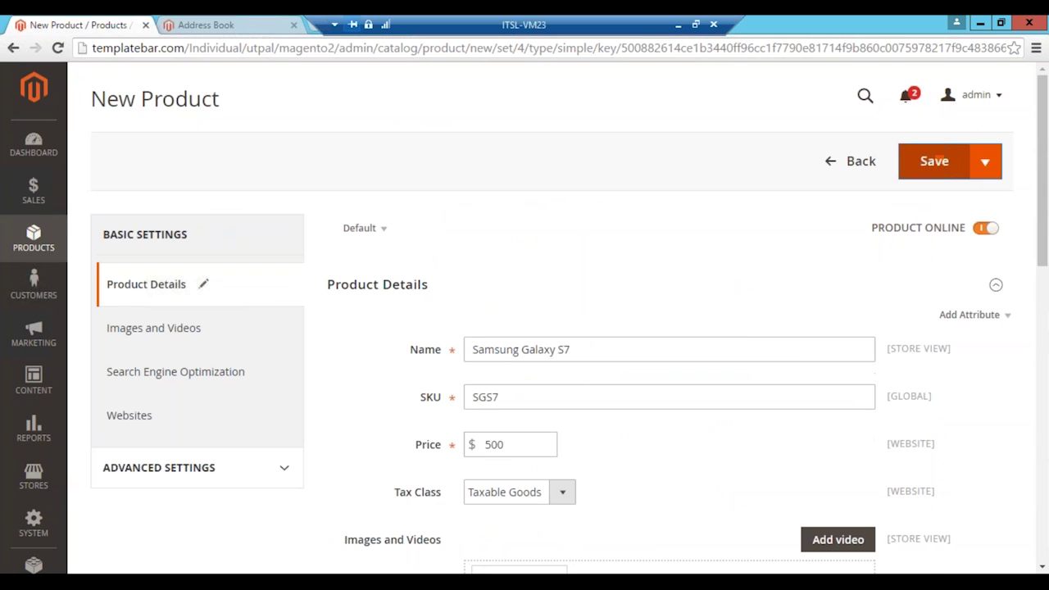
# Step: Save the Samsung Galaxy S7 product and check SKU SGS7, $500.00 and quantity 10
pyautogui.click(935, 163)
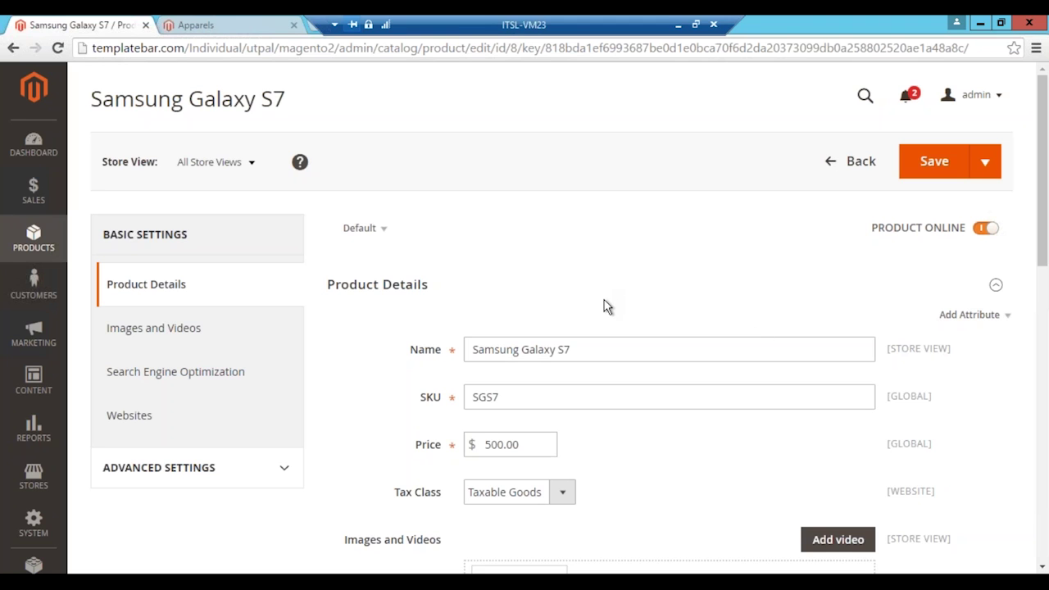
pyautogui.scroll(-2, 602, 234)
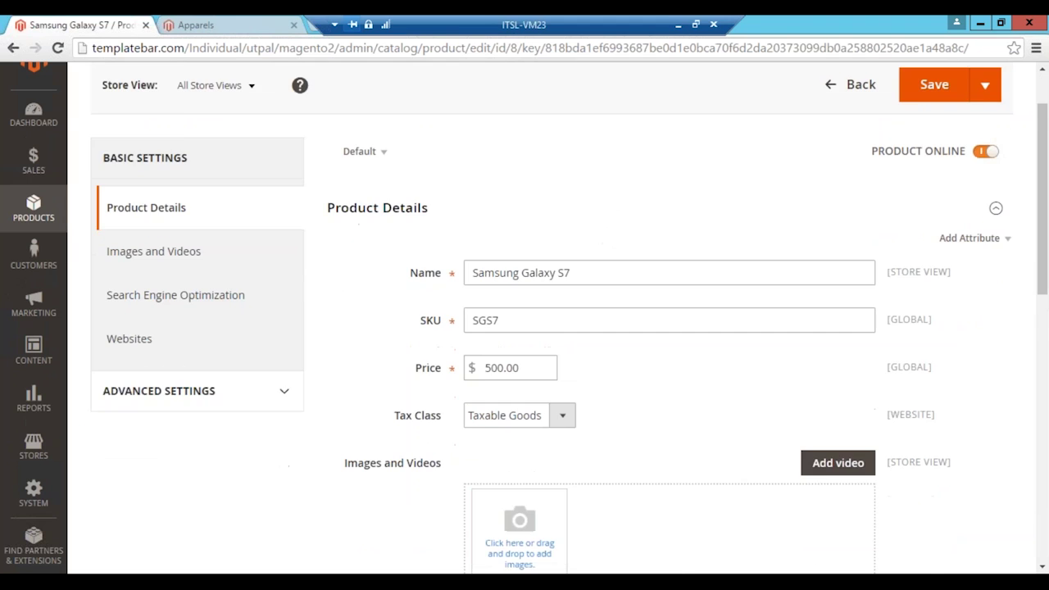
pyautogui.scroll(-2, 602, 328)
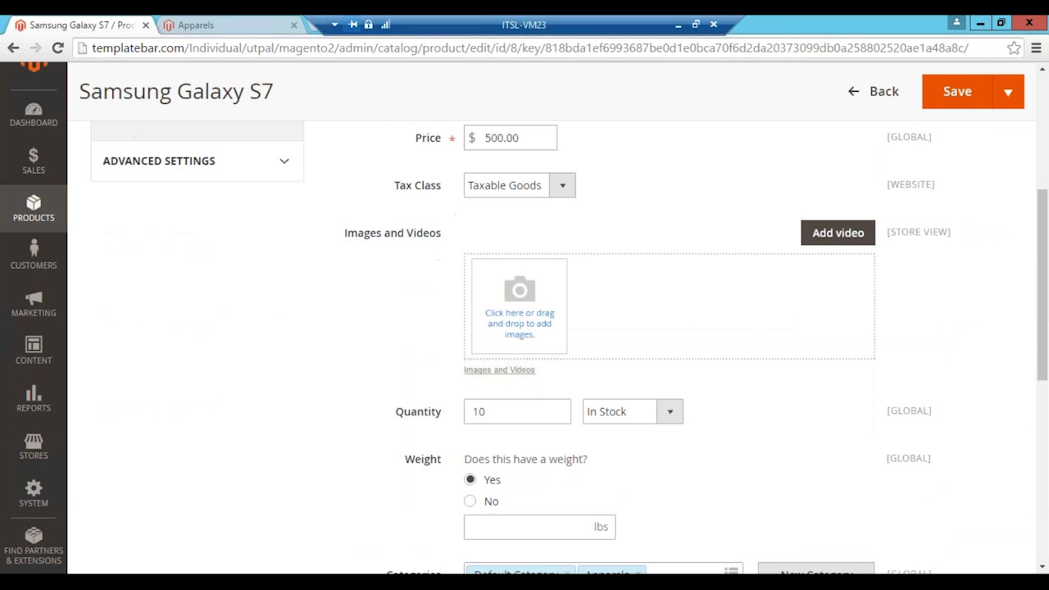
pyautogui.scroll(4, 611, 273)
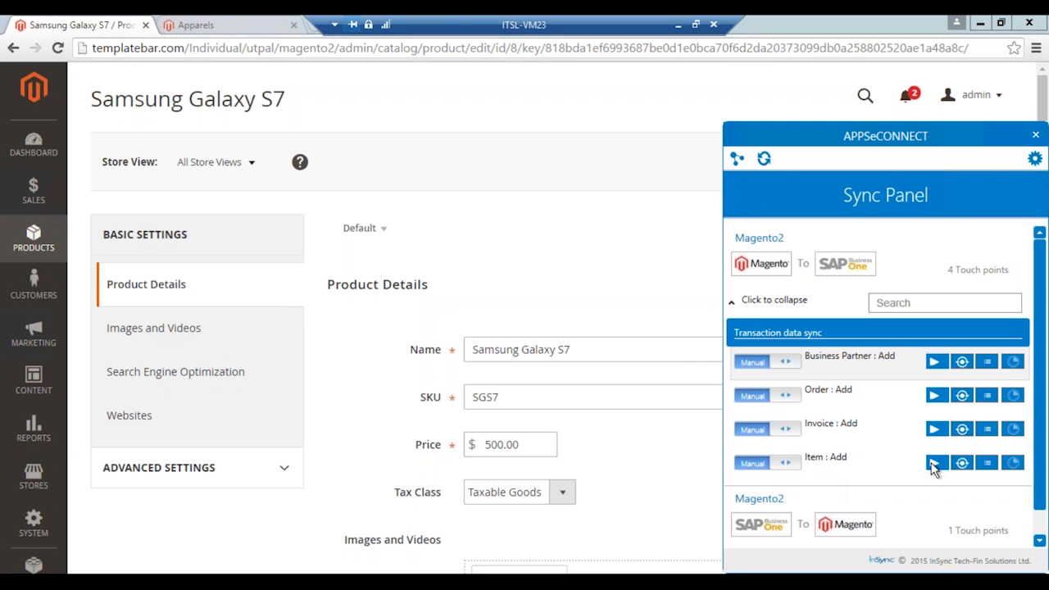
# Step: Run the Item : Add sync and confirm SGS7 was pushed successfully as SGS7
pyautogui.click(934, 464)
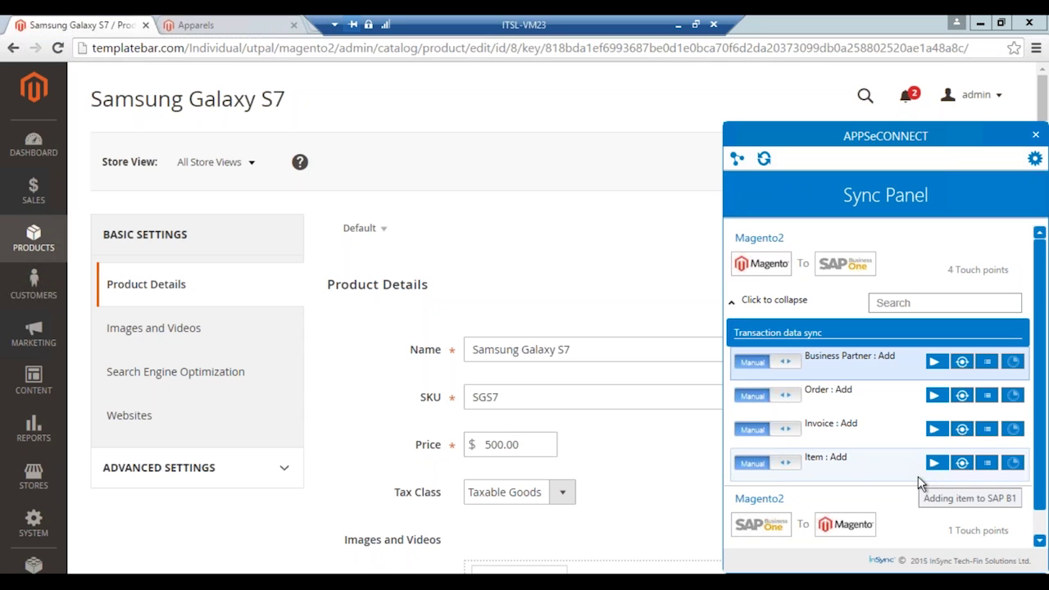
pyautogui.click(963, 464)
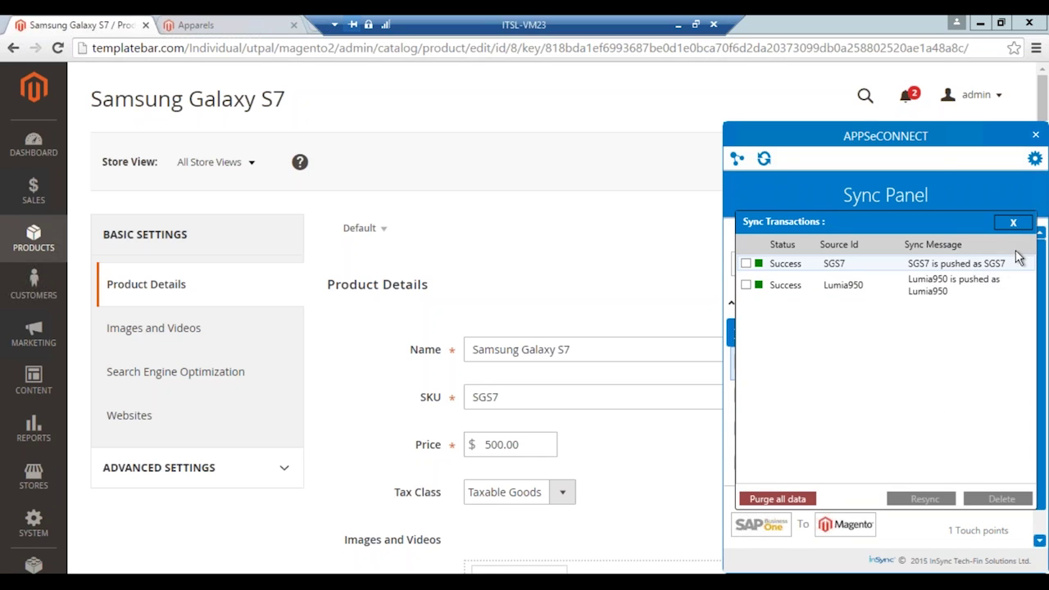
pyautogui.click(1014, 223)
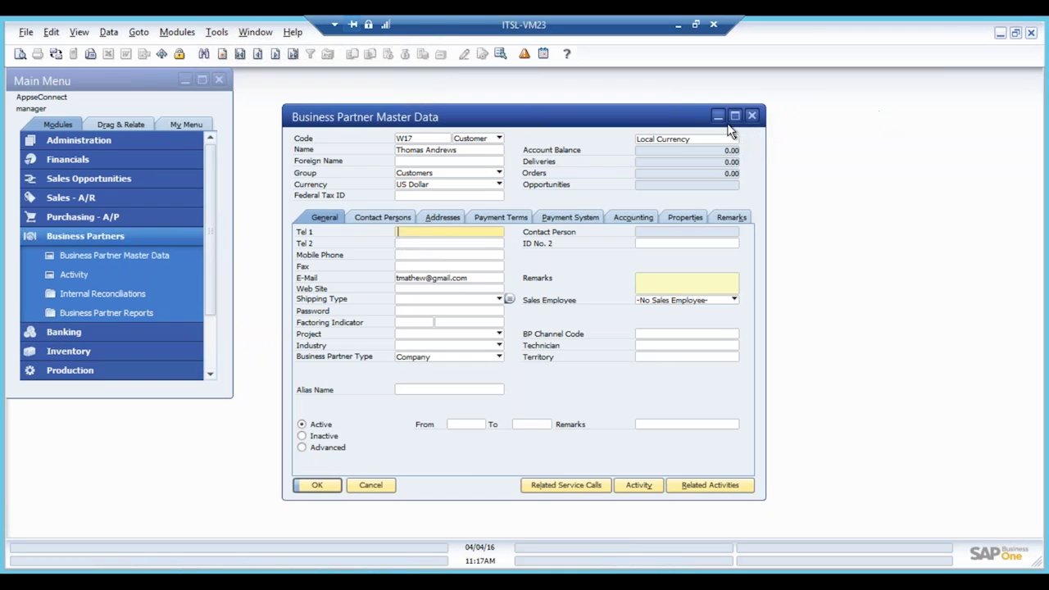
# Step: Close the business partner record and look up the Samsung item in Item Master Data
pyautogui.click(752, 116)
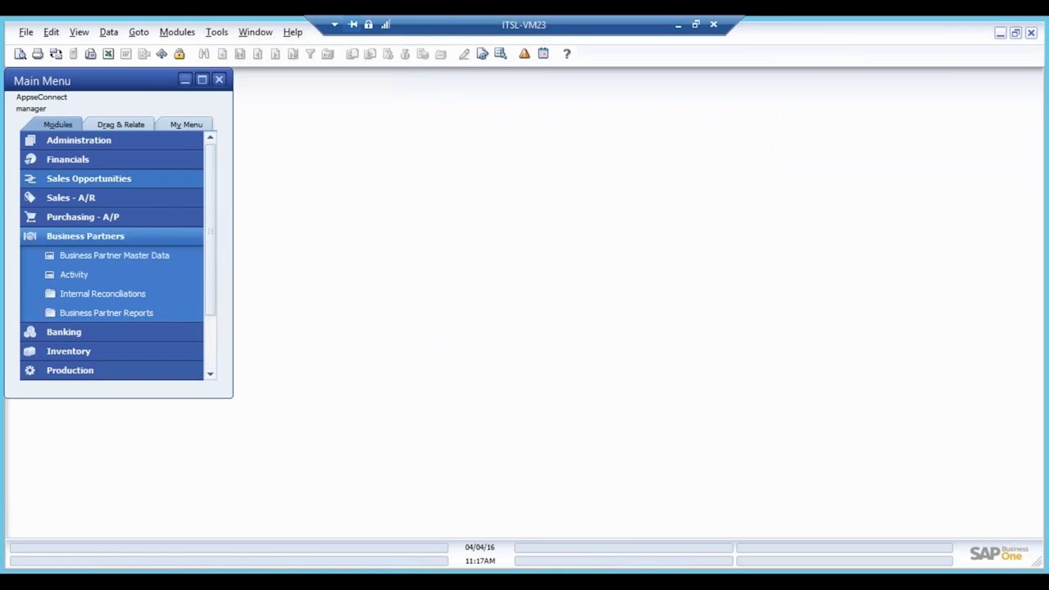
pyautogui.click(111, 238)
pyautogui.click(106, 280)
pyautogui.click(106, 279)
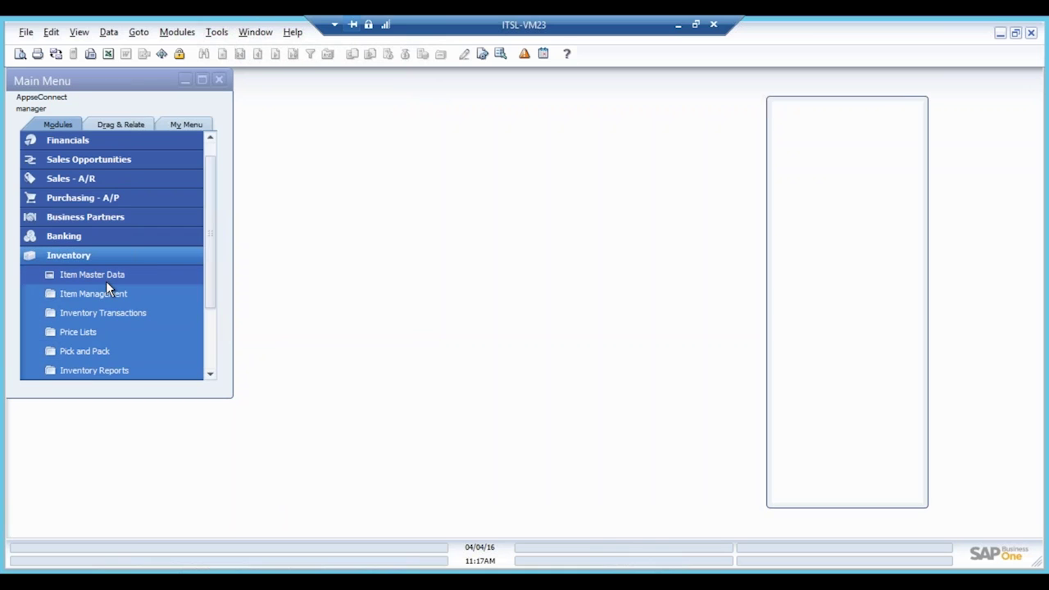
pyautogui.click(405, 144)
pyautogui.write('Samsung')
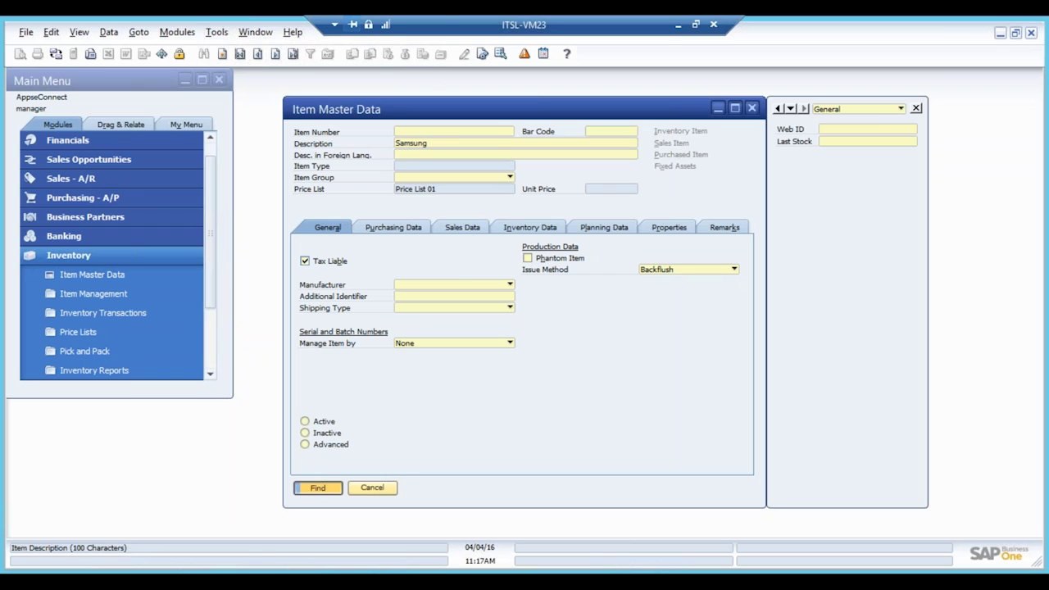
pyautogui.press('Return')
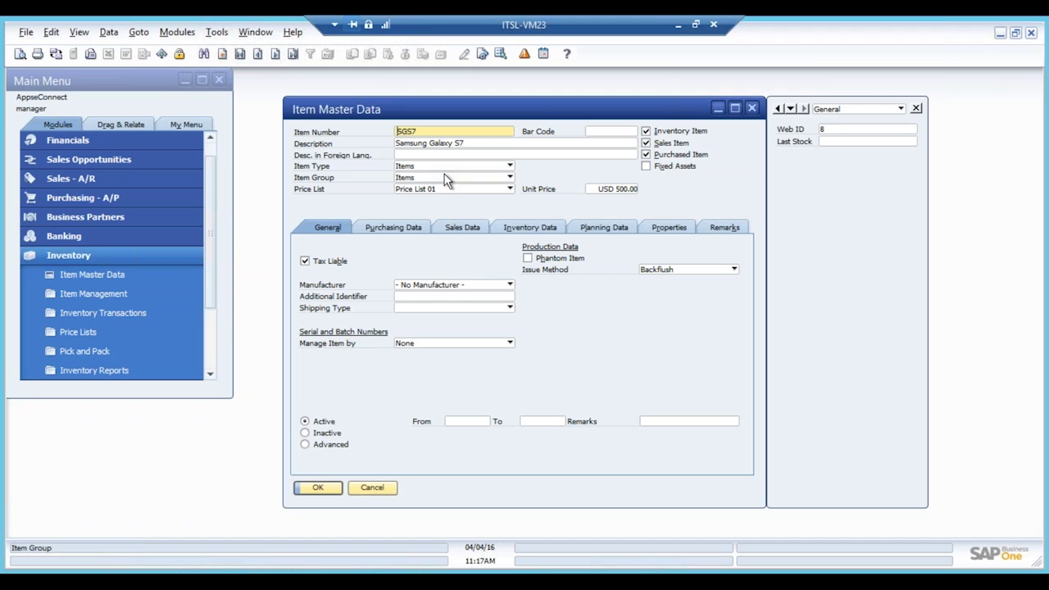
# Step: Review the item's Remarks and General tabs, then cancel without saving
pyautogui.click(721, 227)
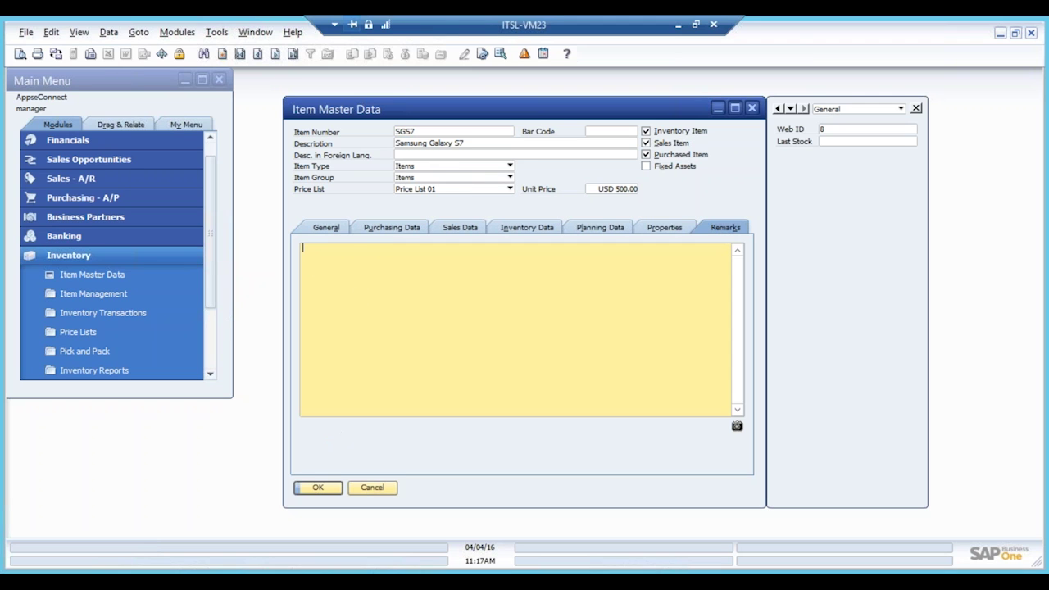
pyautogui.click(326, 232)
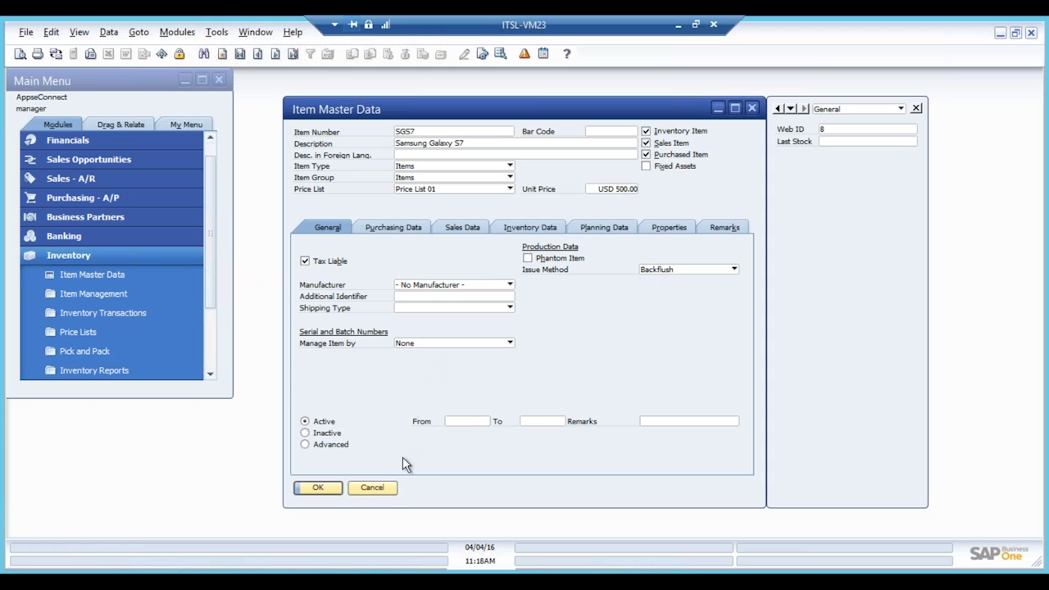
pyautogui.click(371, 487)
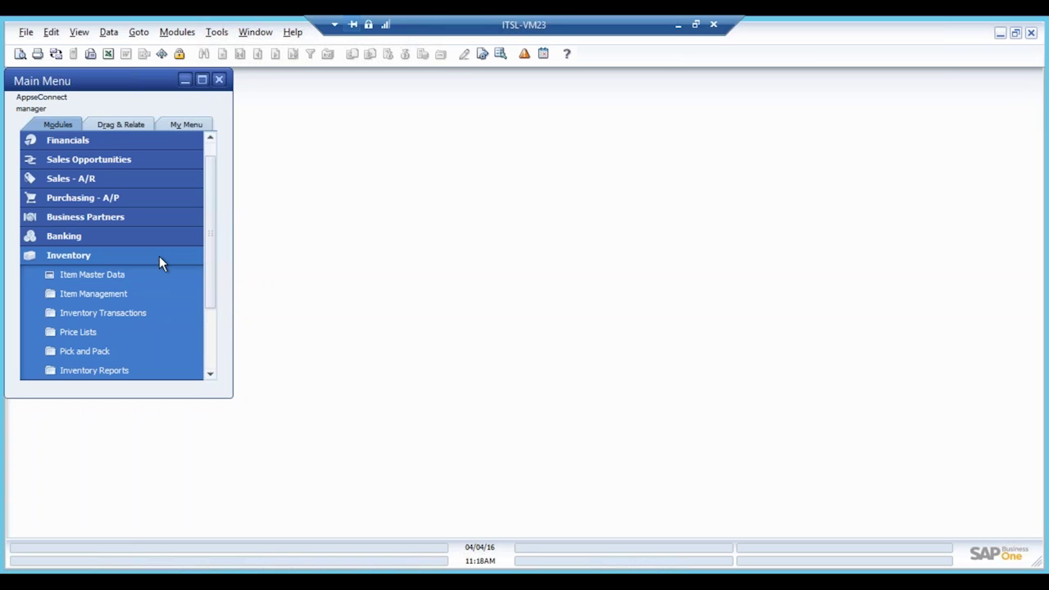
# Step: Start a new SAP Goods Receipt with item SGS7 (Samsung Galaxy S7) on row 1
pyautogui.click(141, 312)
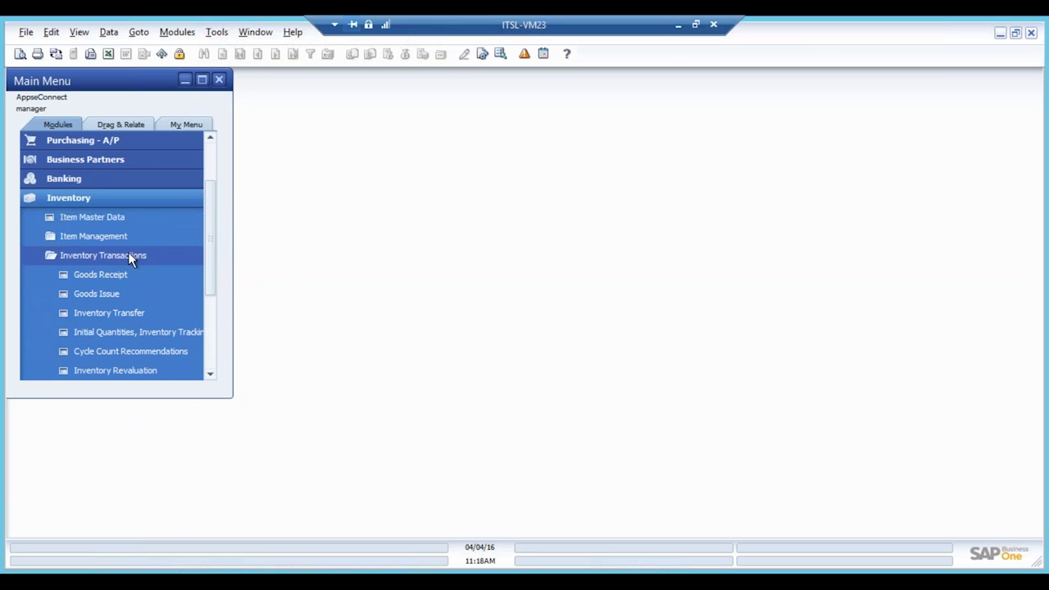
pyautogui.click(121, 275)
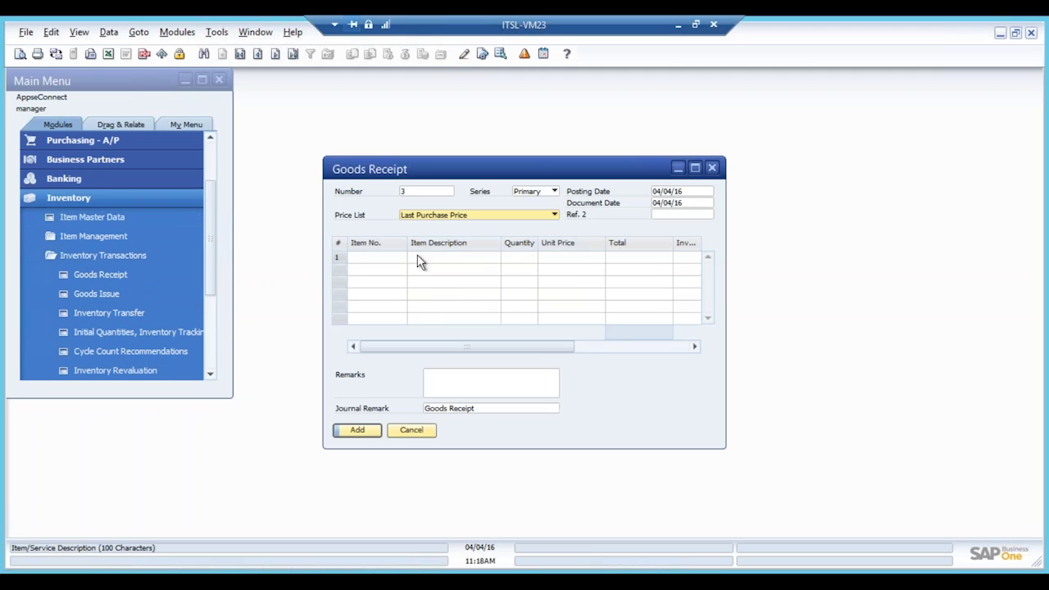
pyautogui.click(365, 256)
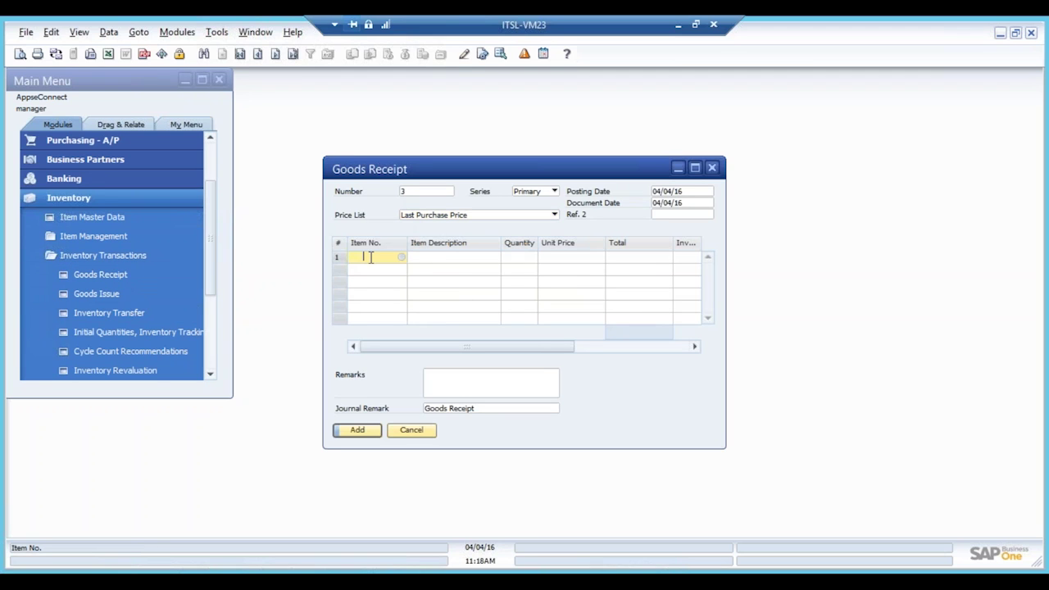
pyautogui.click(401, 256)
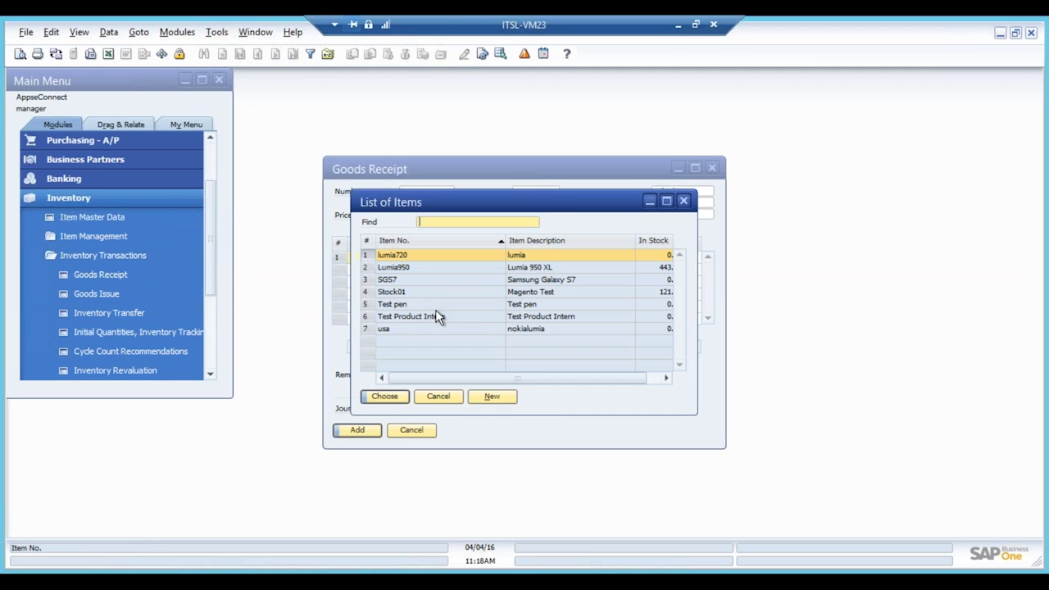
pyautogui.doubleClick(421, 279)
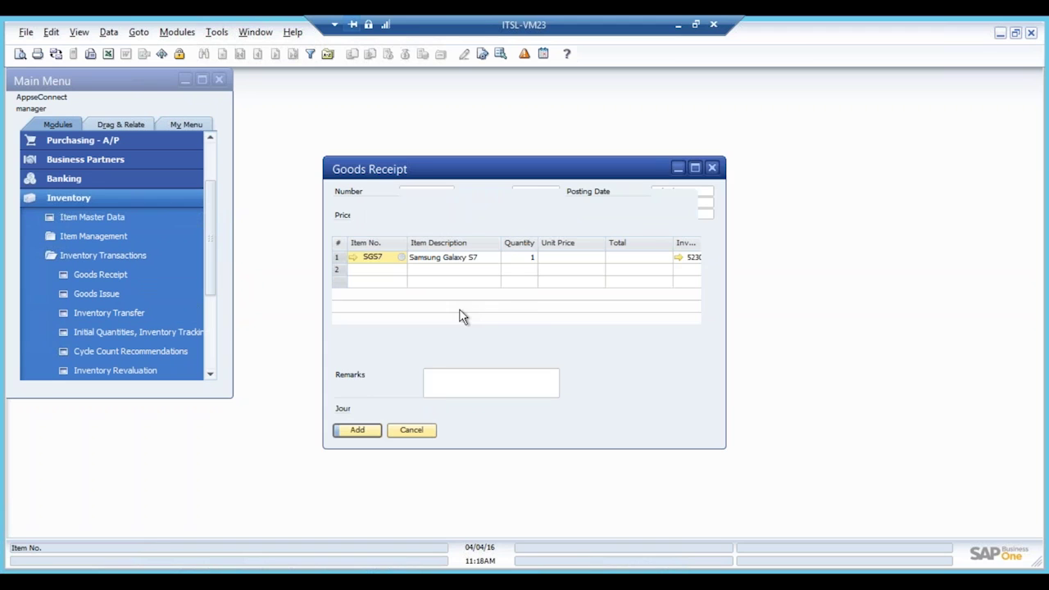
# Step: Set quantity 20 at unit price $400, then add the goods receipt and close it
pyautogui.click(530, 258)
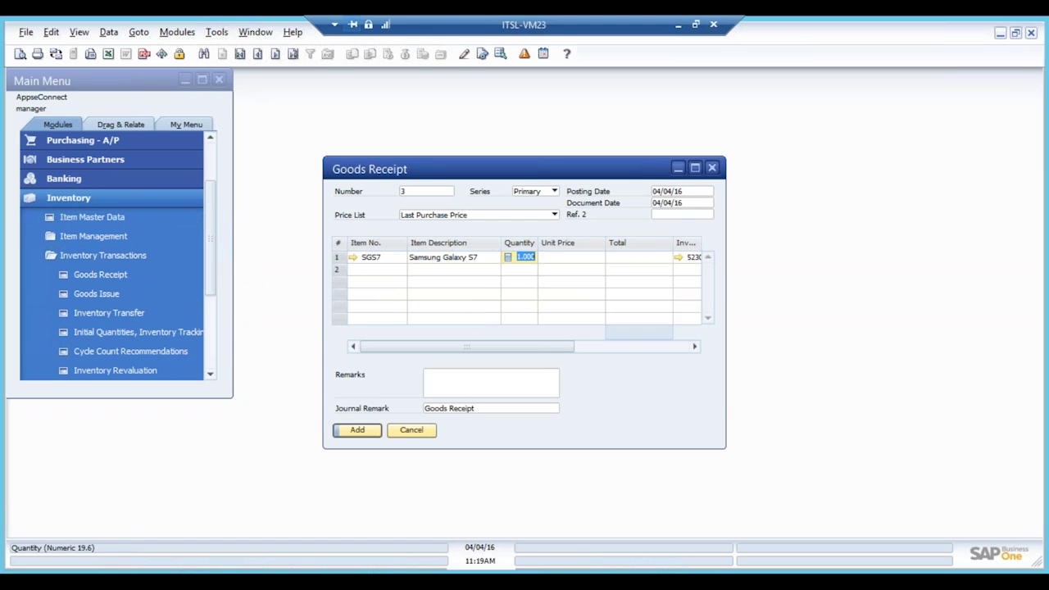
pyautogui.write('20')
pyautogui.press('Tab')
pyautogui.write('400')
pyautogui.press('Tab')
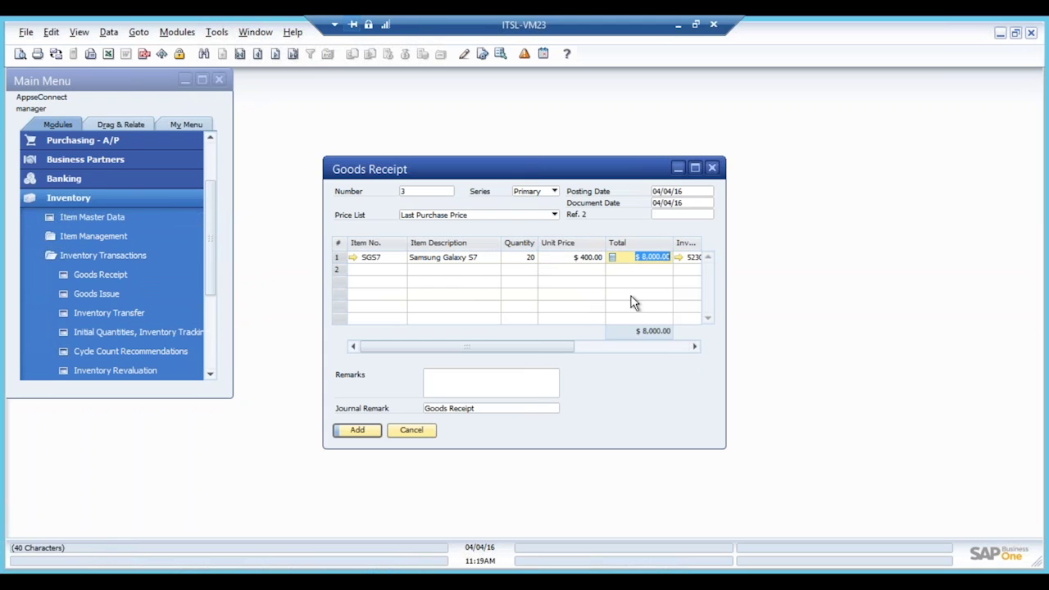
pyautogui.click(355, 431)
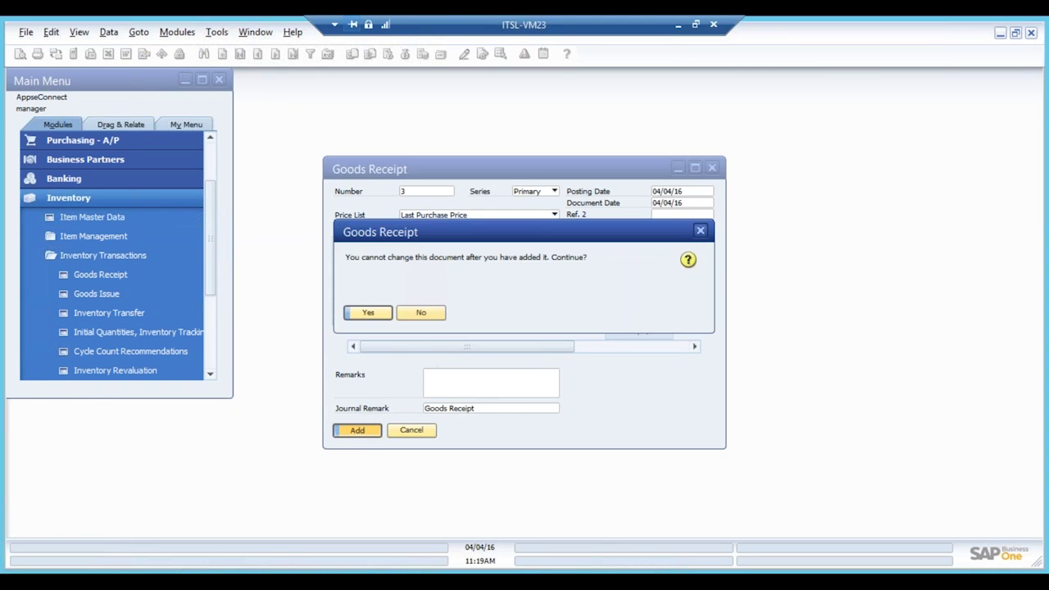
pyautogui.click(369, 312)
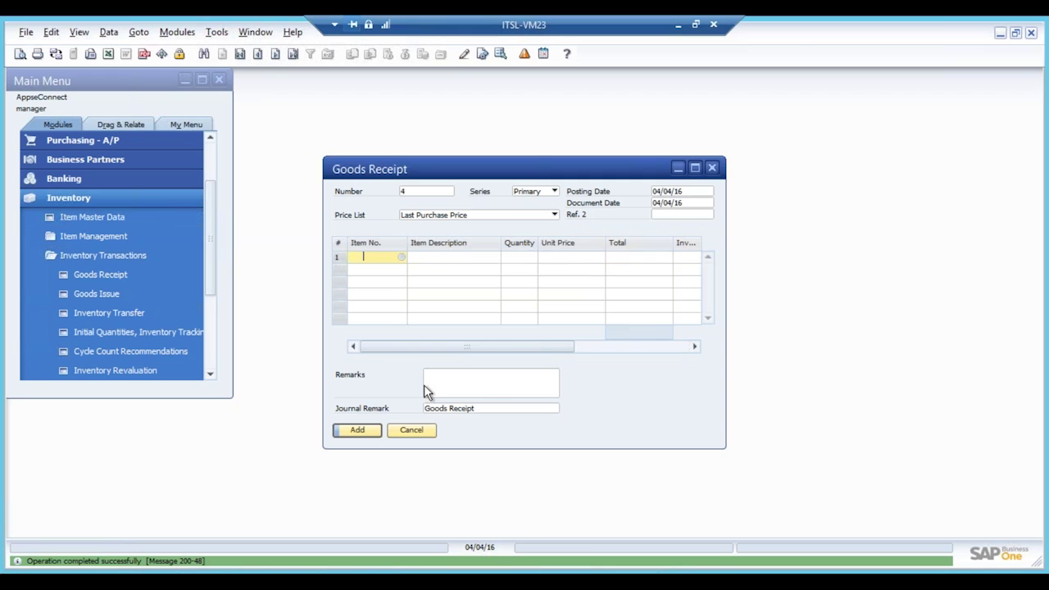
pyautogui.click(413, 431)
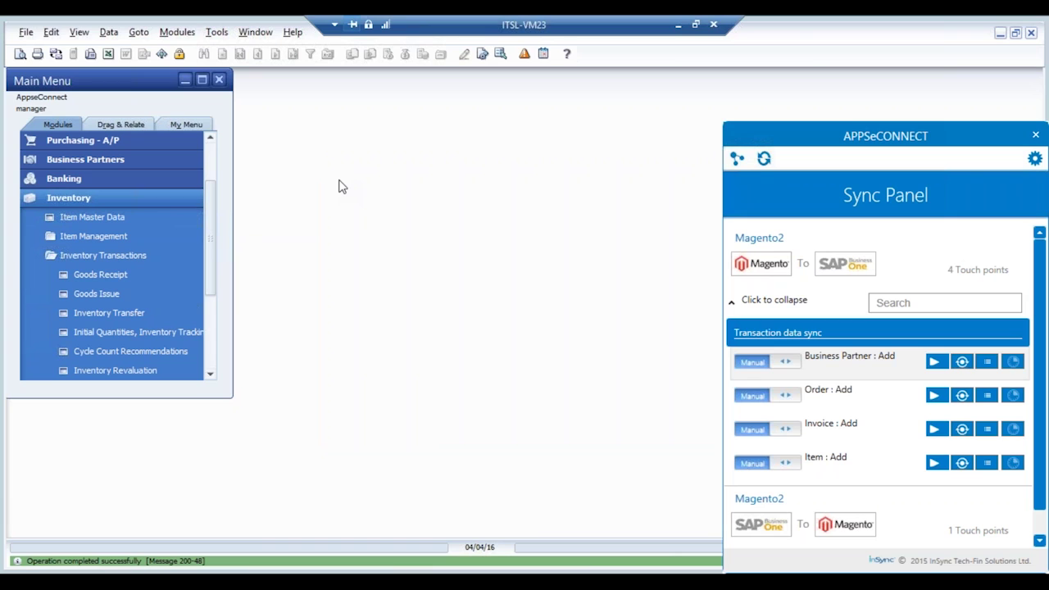
# Step: Run the SAP-to-Magento Inventory : Update sync and check its log for SGS7 and Lumia950
pyautogui.click(732, 304)
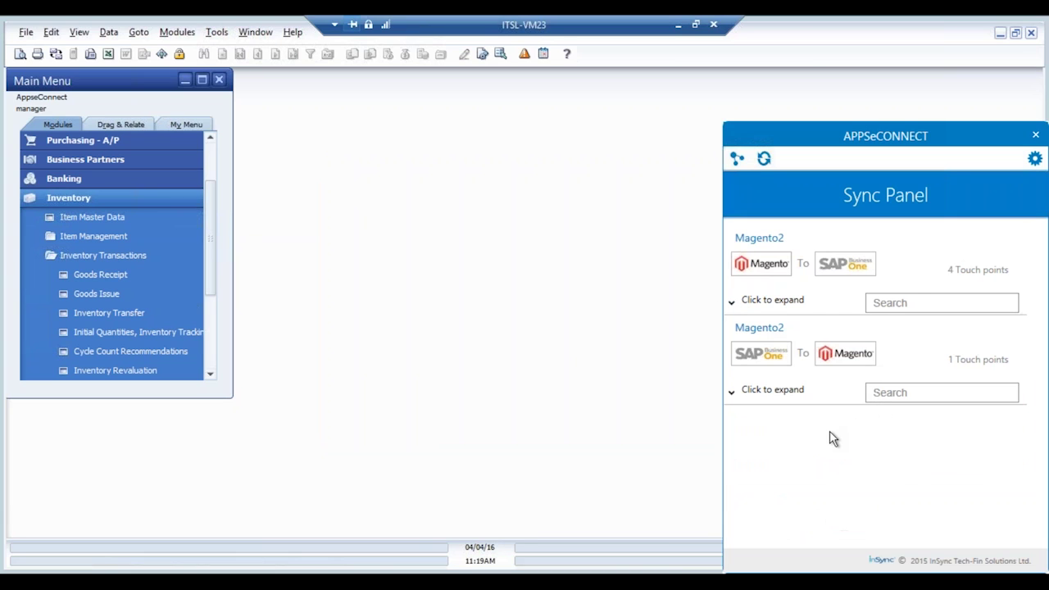
pyautogui.click(732, 393)
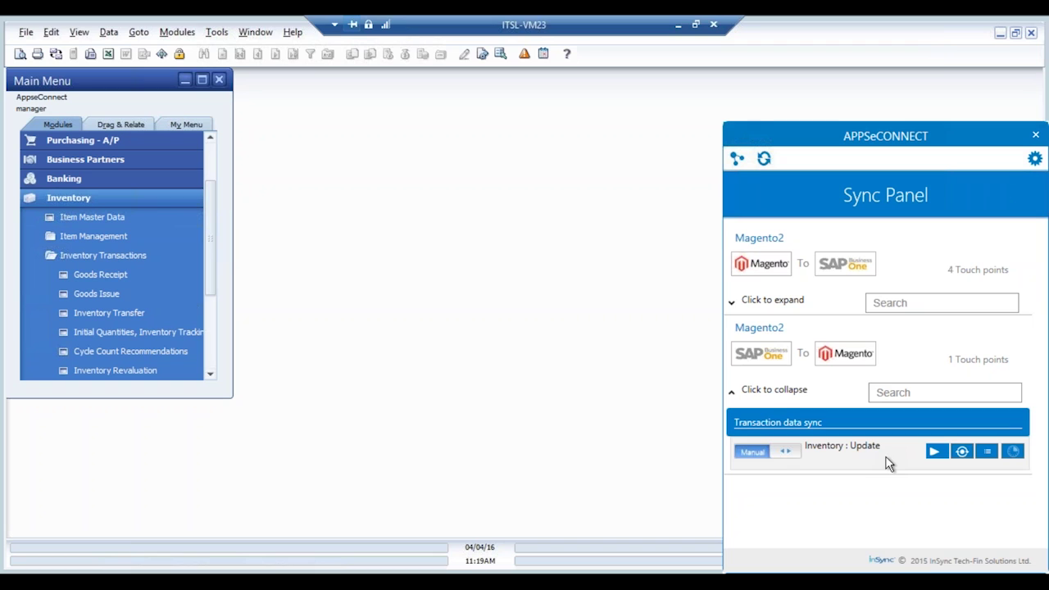
pyautogui.click(934, 453)
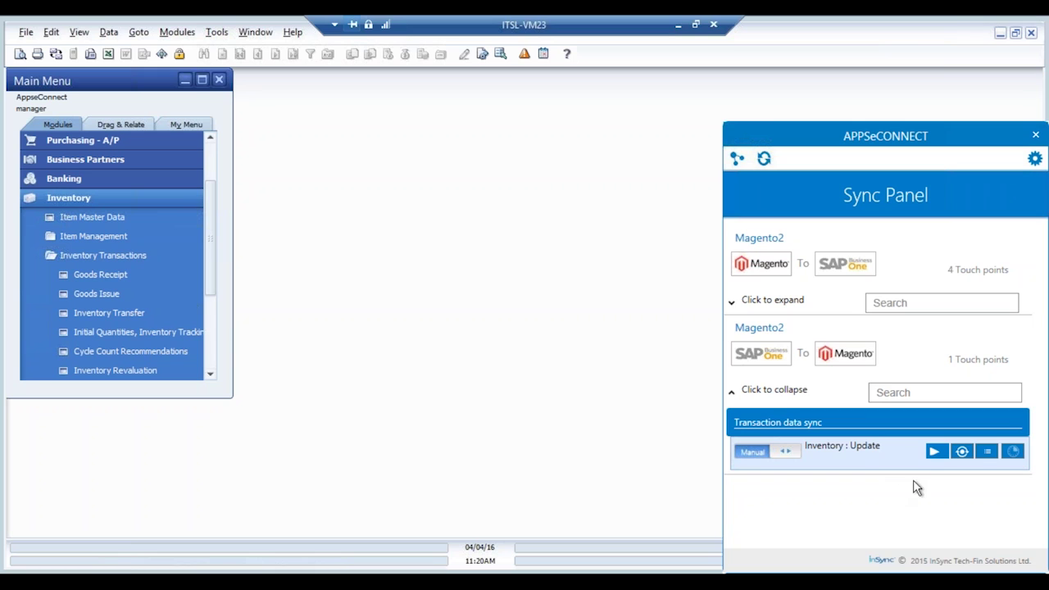
pyautogui.click(963, 451)
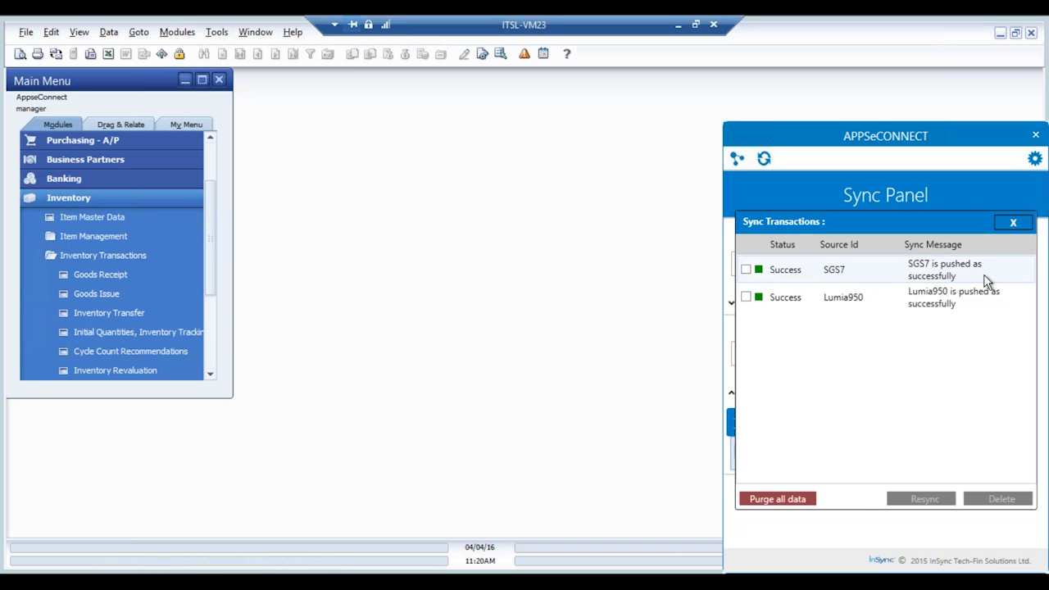
pyautogui.click(1013, 223)
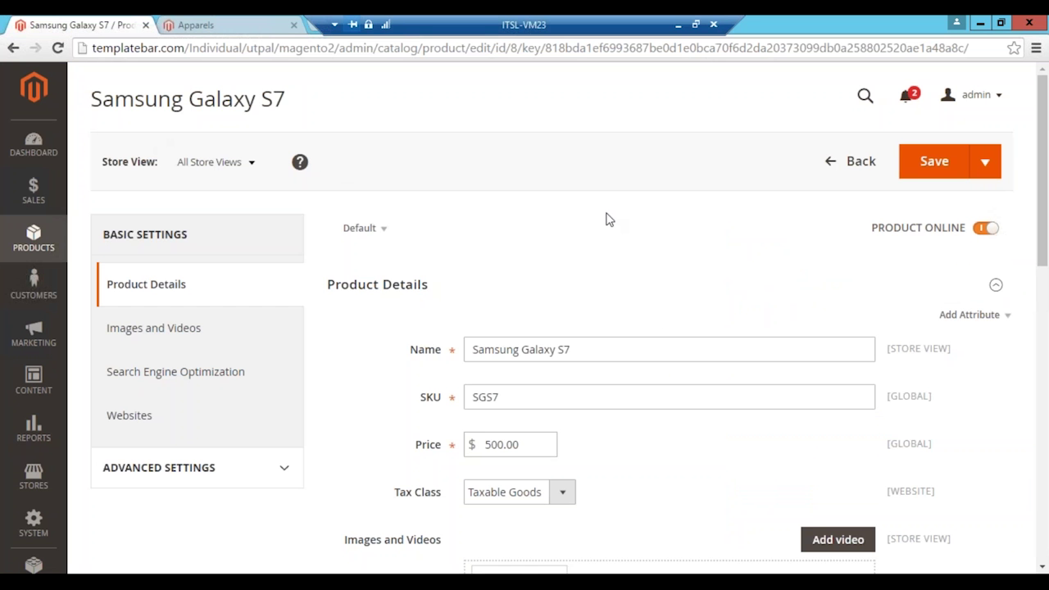
# Step: Open Products > Catalog and scroll the grid to Samsung Galaxy S7's quantity of 20
pyautogui.click(34, 238)
pyautogui.click(115, 190)
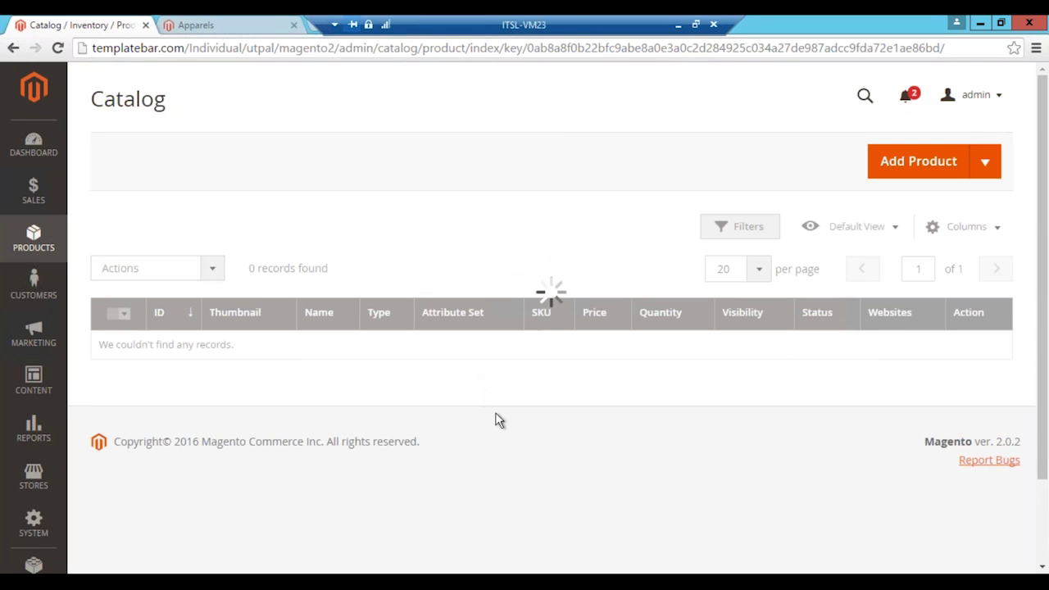
pyautogui.moveTo(1046, 133); pyautogui.dragTo(1045, 354)
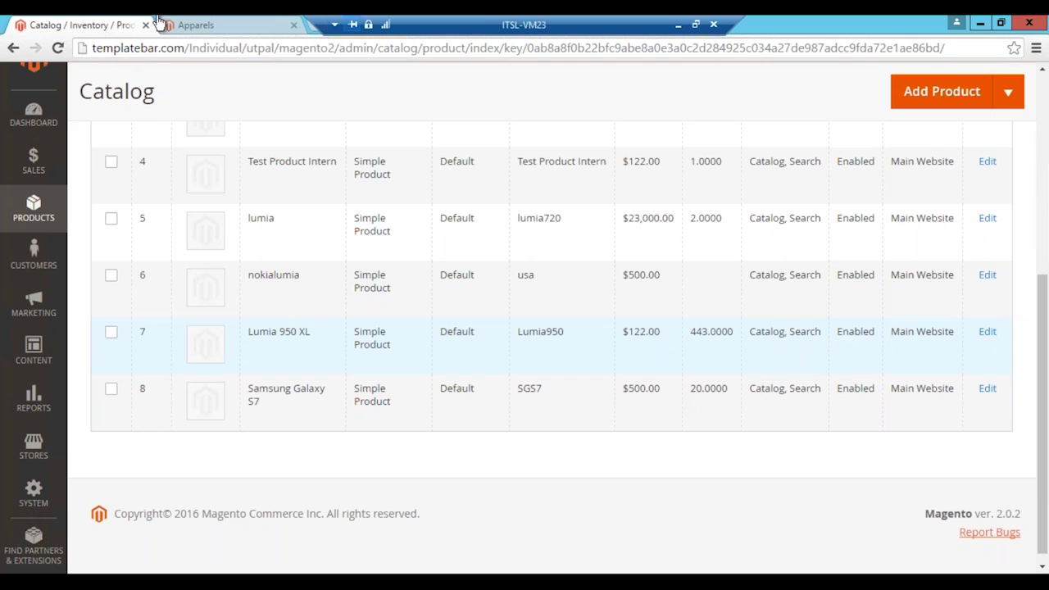
pyautogui.click(205, 25)
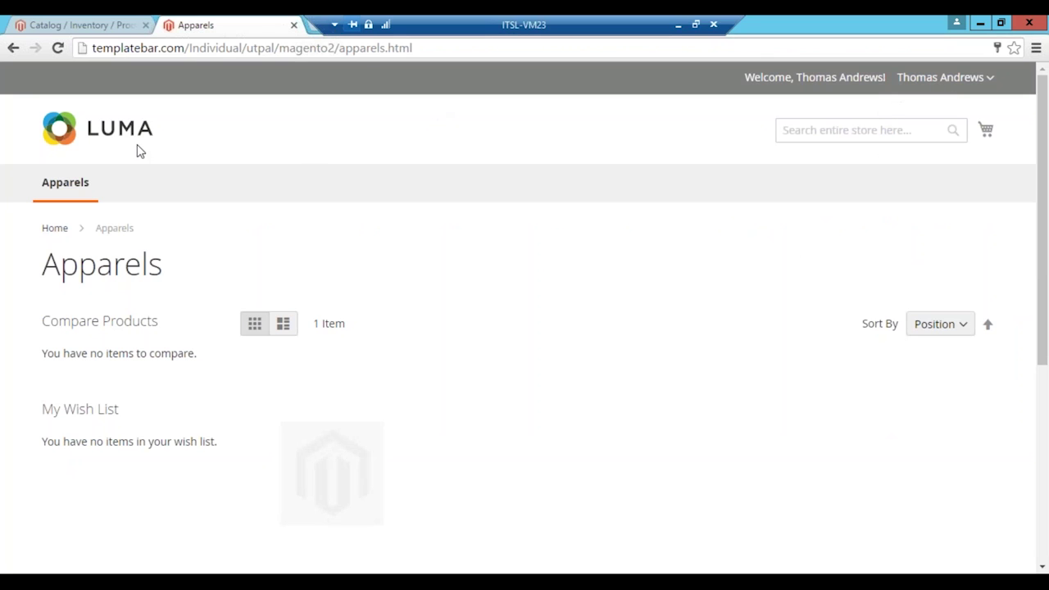
# Step: From the reloaded Apparels page, add one $500 Samsung Galaxy S7 to the cart and check out
pyautogui.click(78, 189)
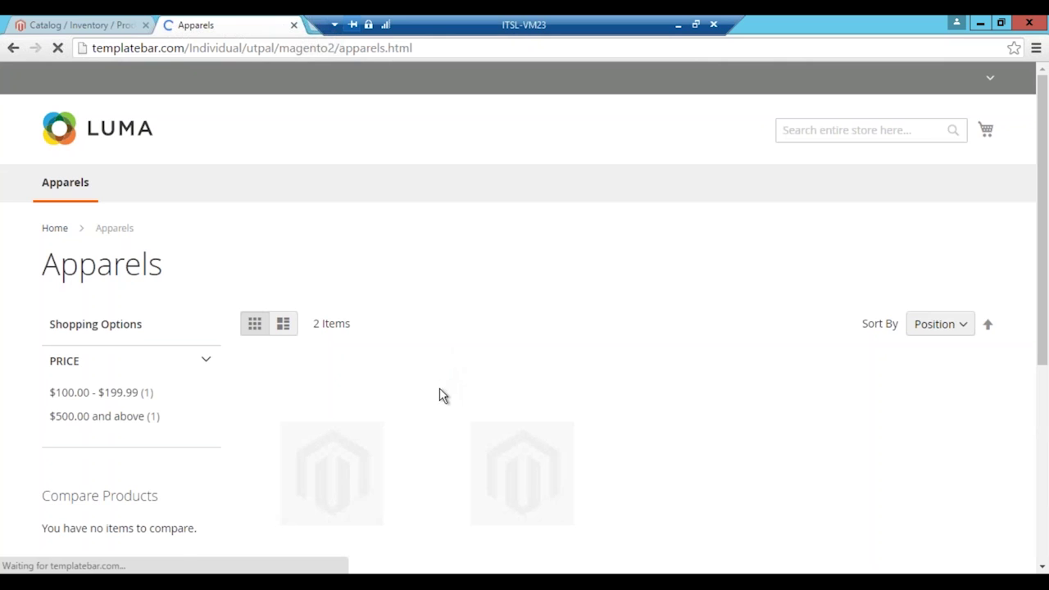
pyautogui.scroll(-2, 439, 387)
pyautogui.click(513, 358)
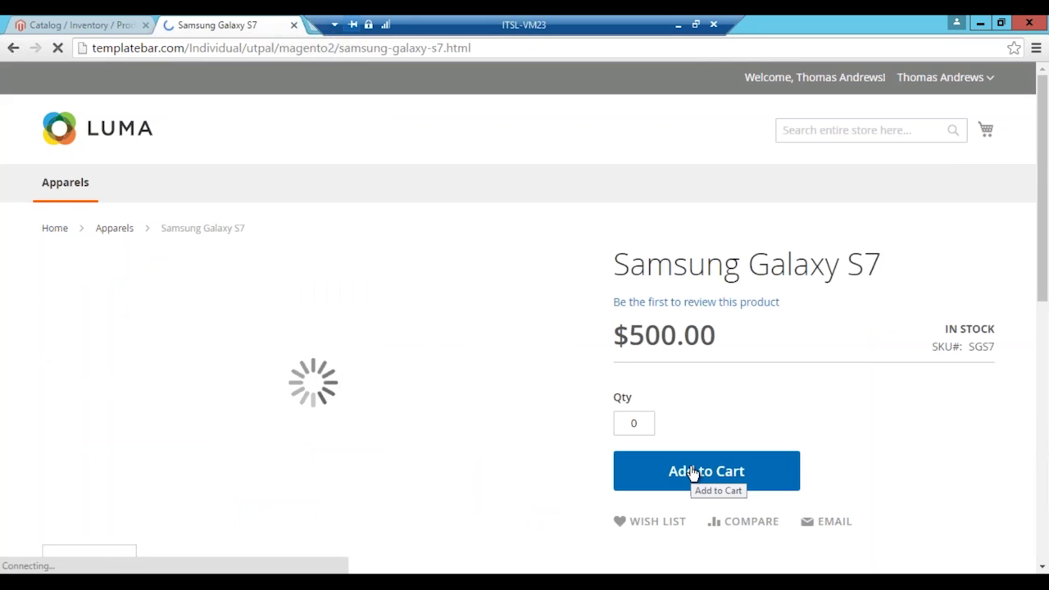
pyautogui.click(637, 423)
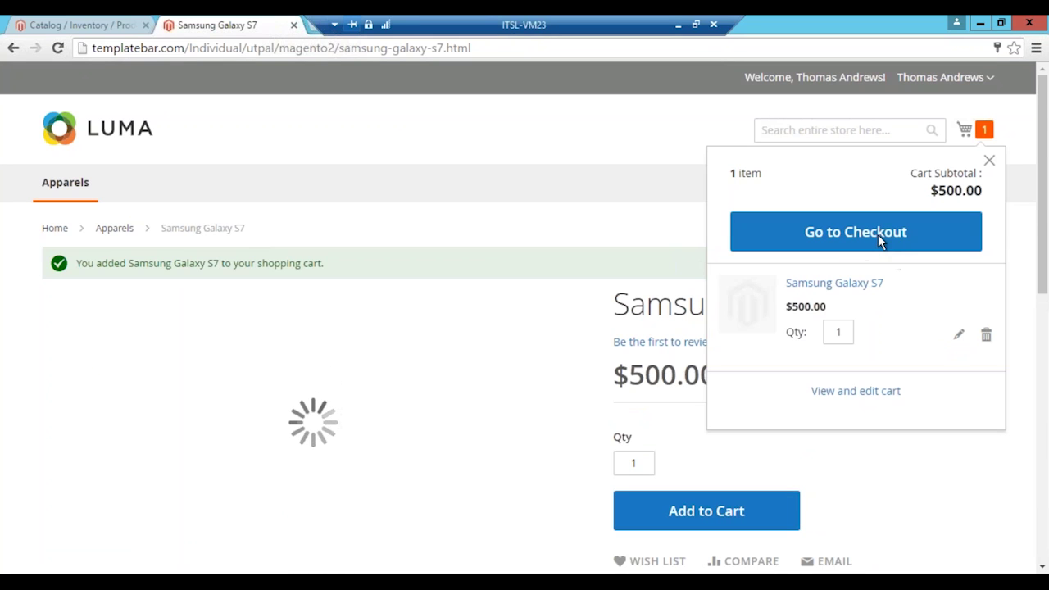
pyautogui.click(877, 236)
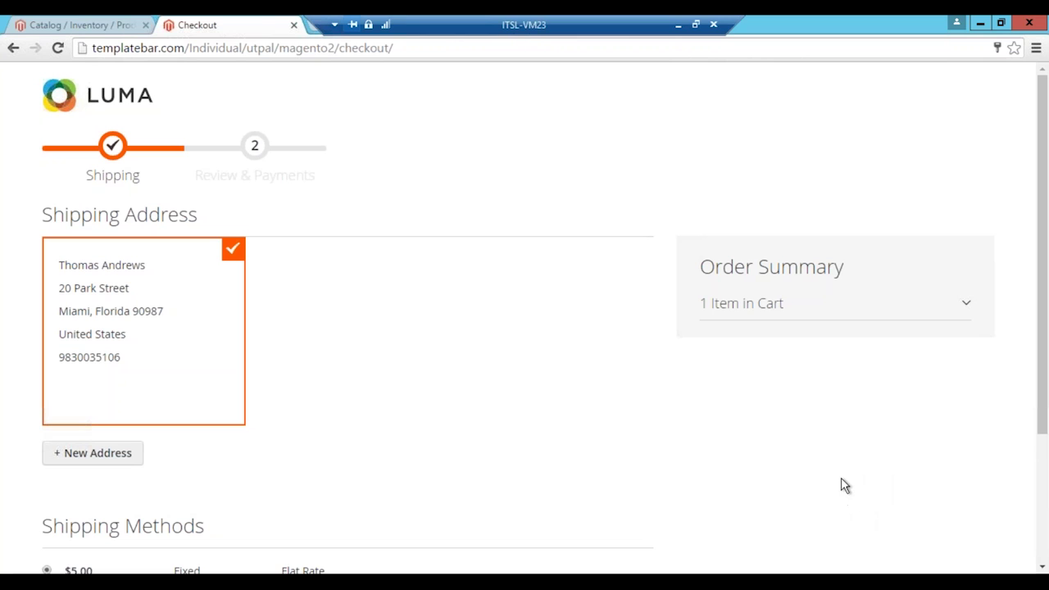
# Step: Keep the $5.00 Flat Rate shipping and continue to Review & Payments
pyautogui.scroll(-3, 850, 485)
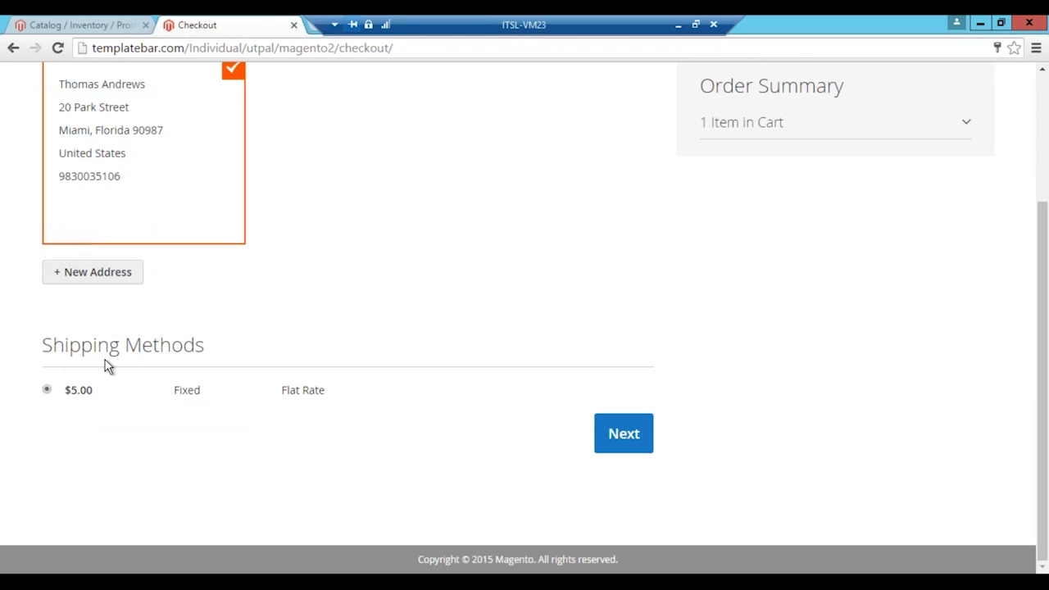
pyautogui.click(624, 433)
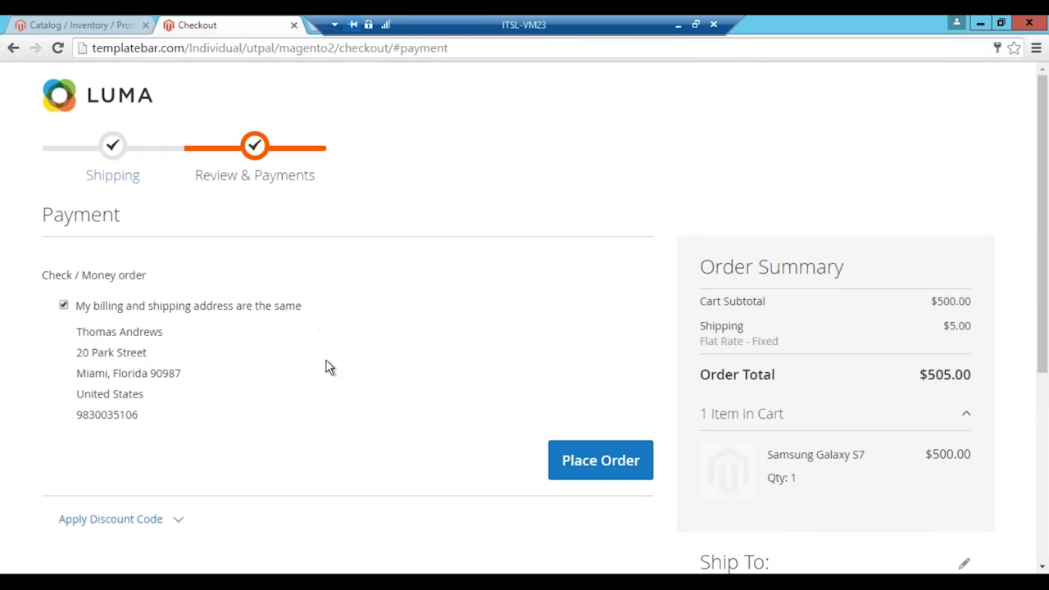
# Step: Place the order, then run the Magento-to-SAP Order : Add sync and check its log
pyautogui.click(588, 461)
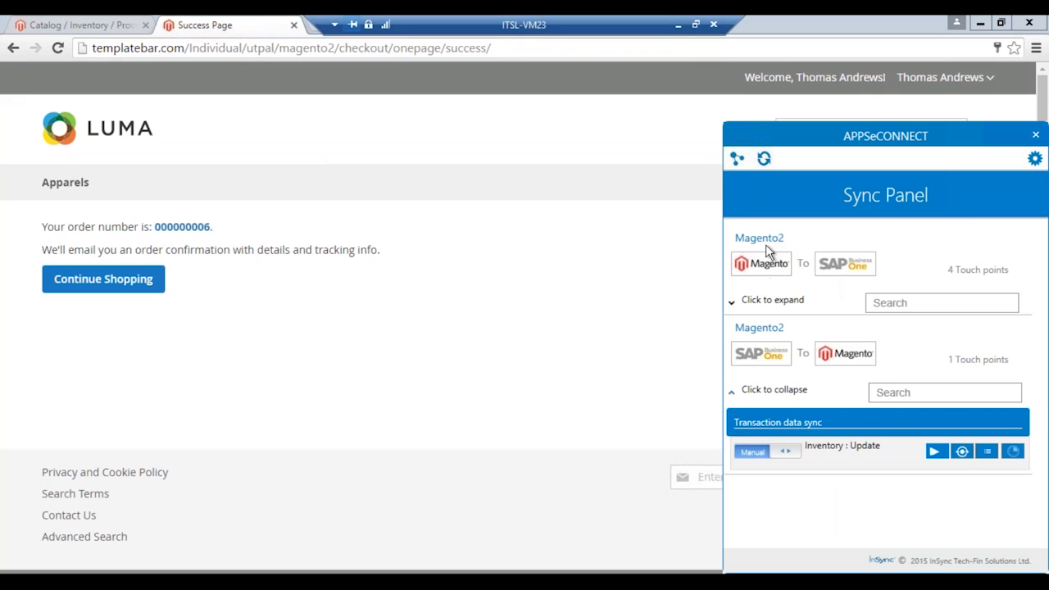
pyautogui.click(783, 303)
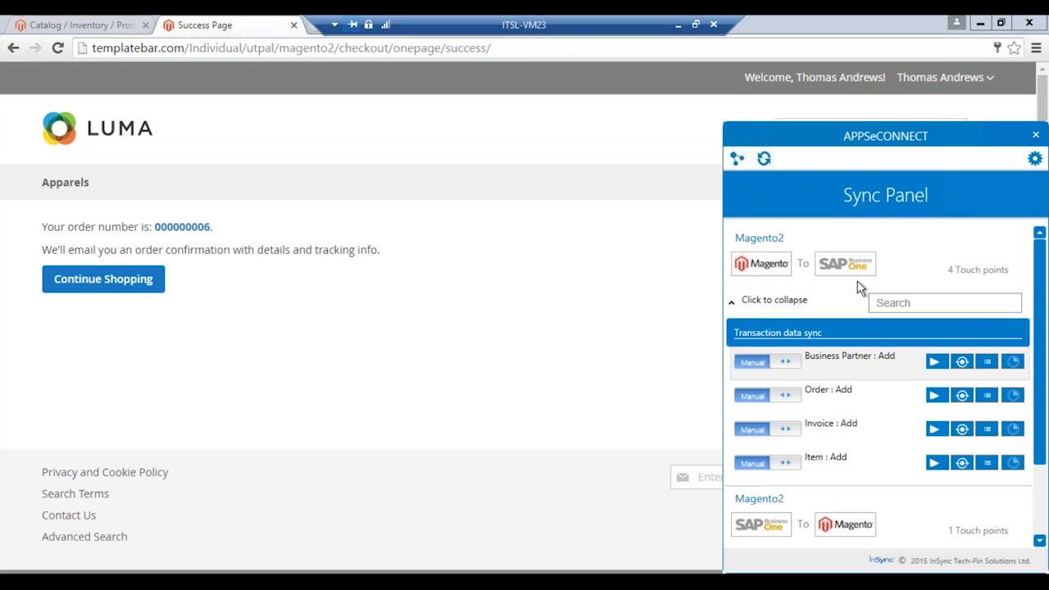
pyautogui.scroll(-2, 1043, 345)
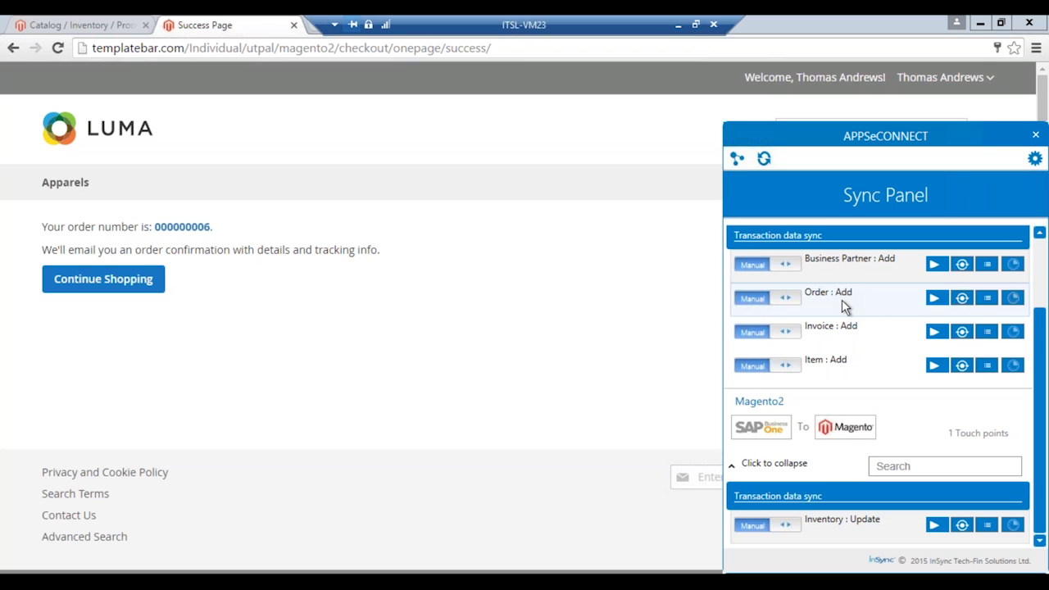
pyautogui.click(933, 299)
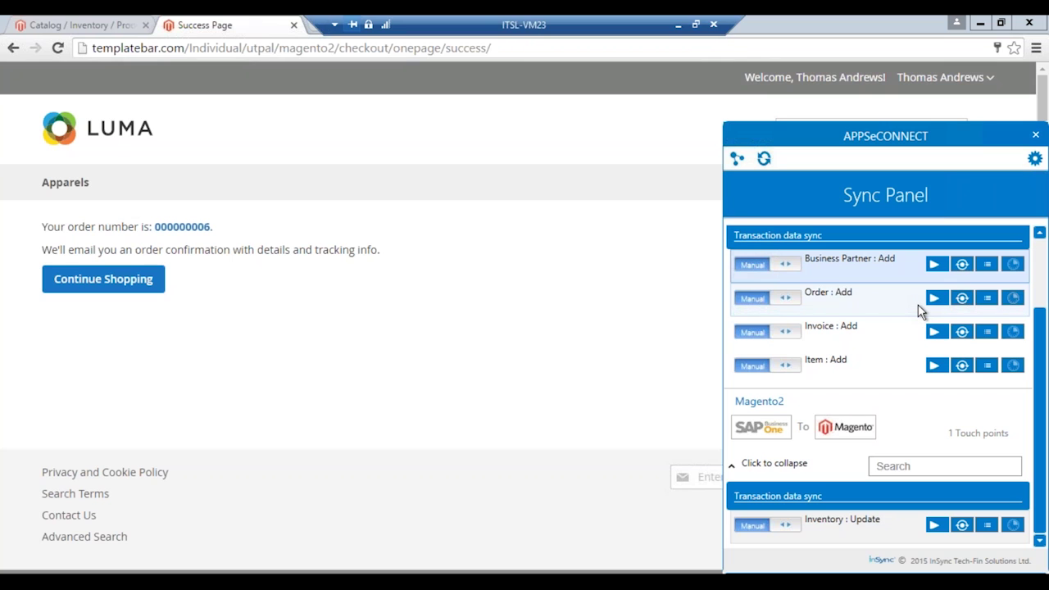
pyautogui.click(962, 298)
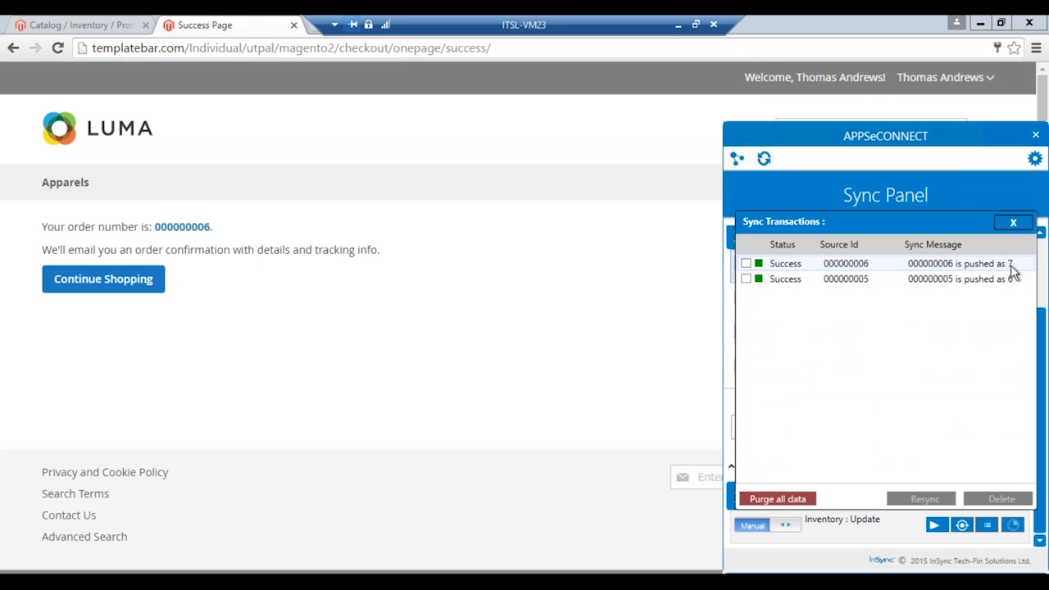
pyautogui.click(1019, 223)
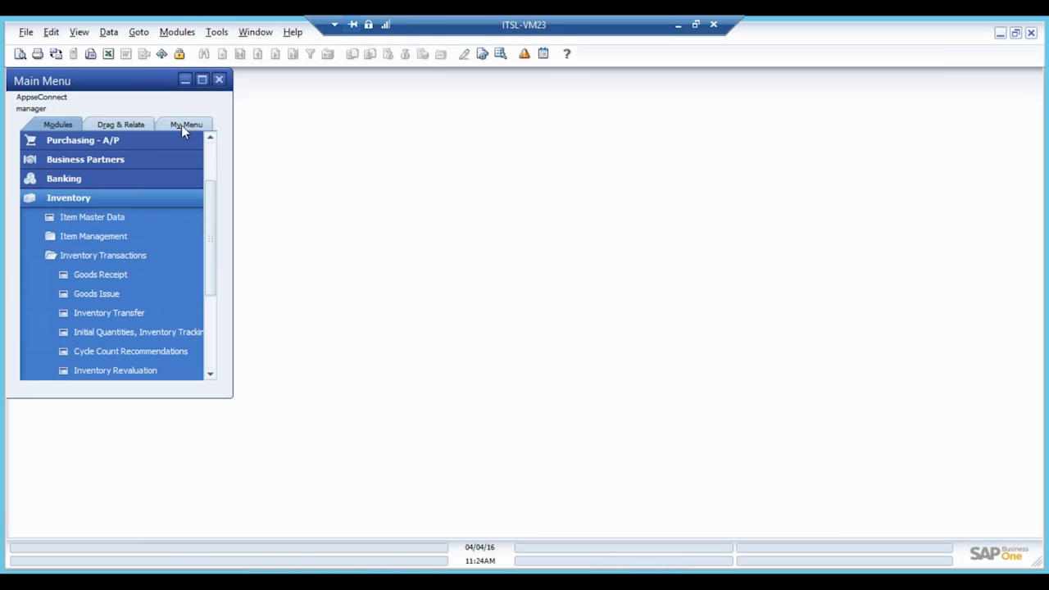
# Step: Open the latest Sales Order for SGS7, checking the item data and Logistics addresses
pyautogui.click(96, 196)
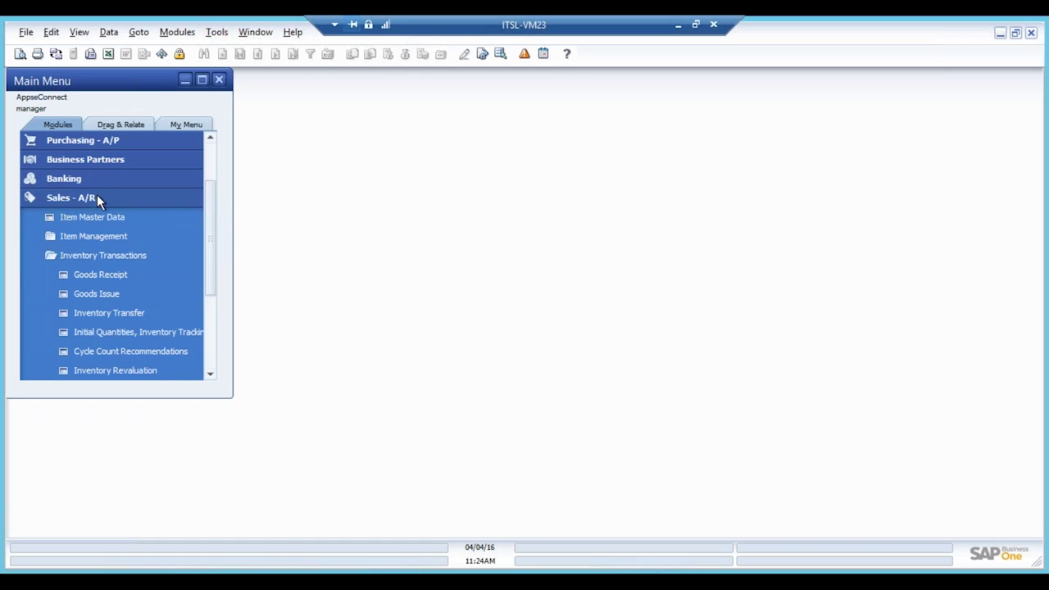
pyautogui.click(105, 197)
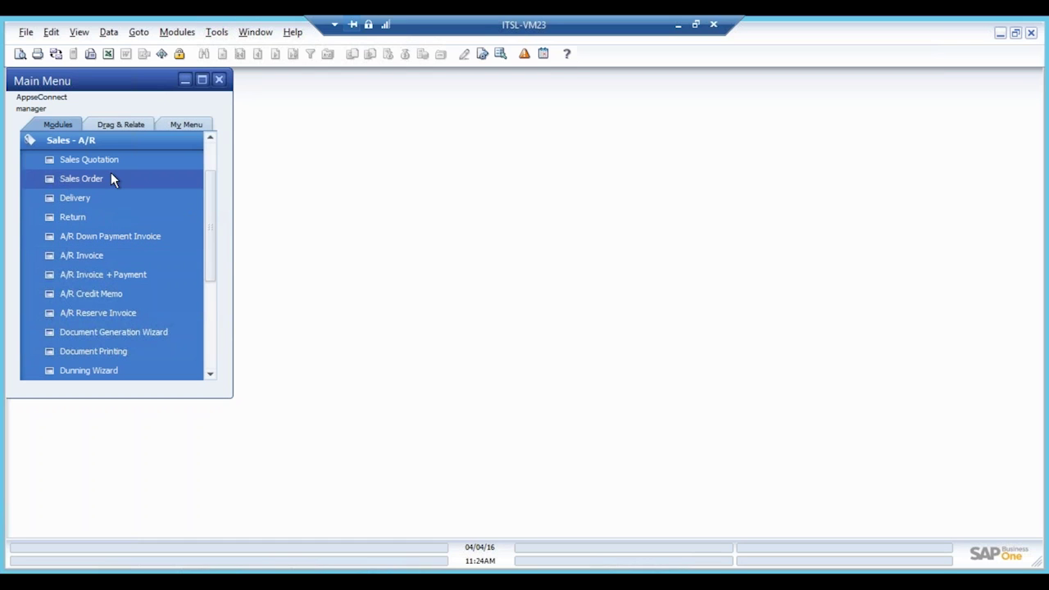
pyautogui.click(119, 183)
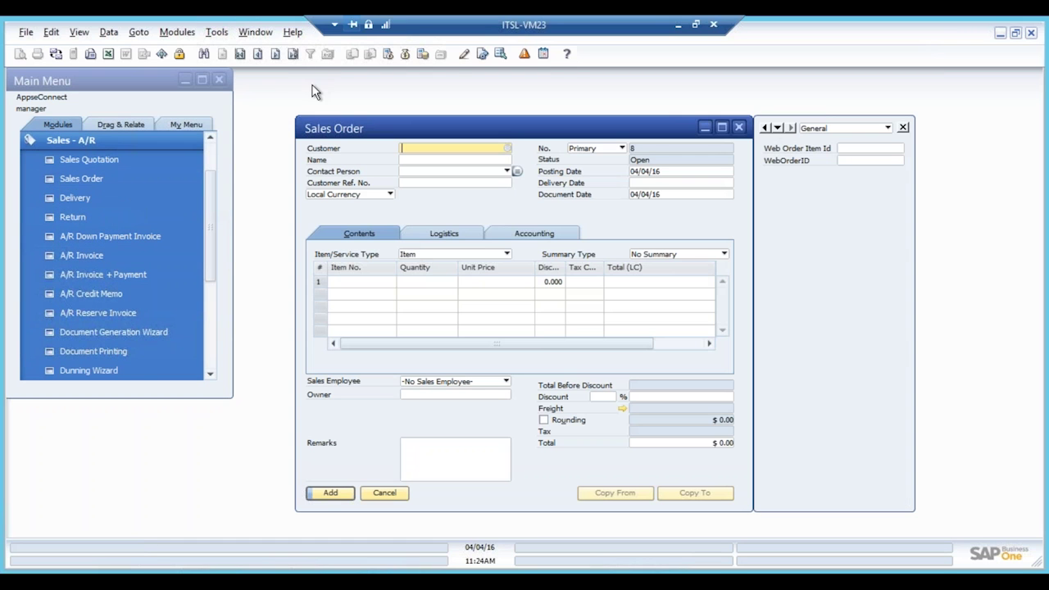
pyautogui.click(292, 55)
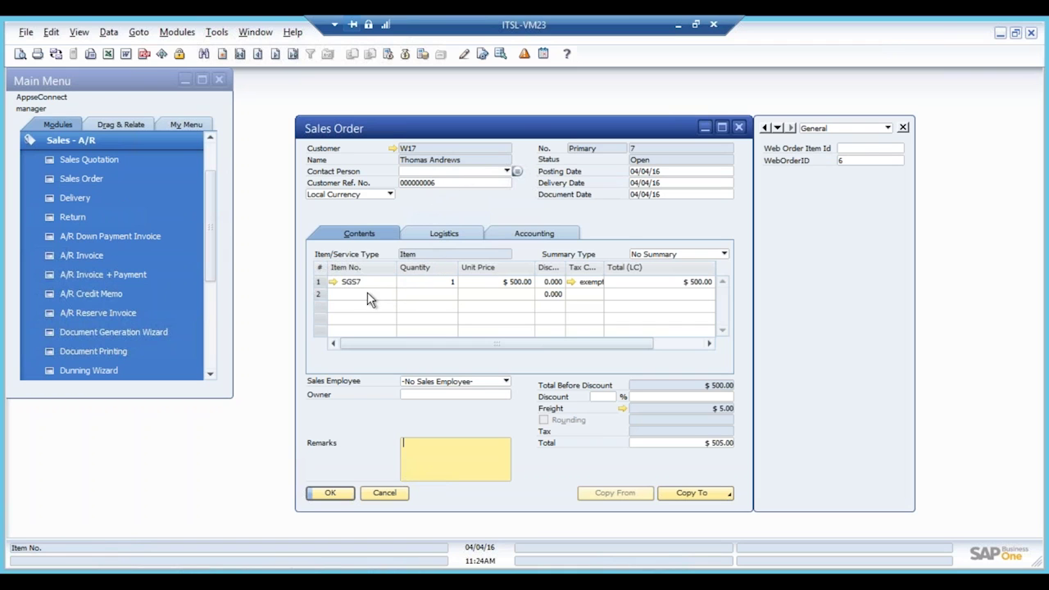
pyautogui.click(333, 282)
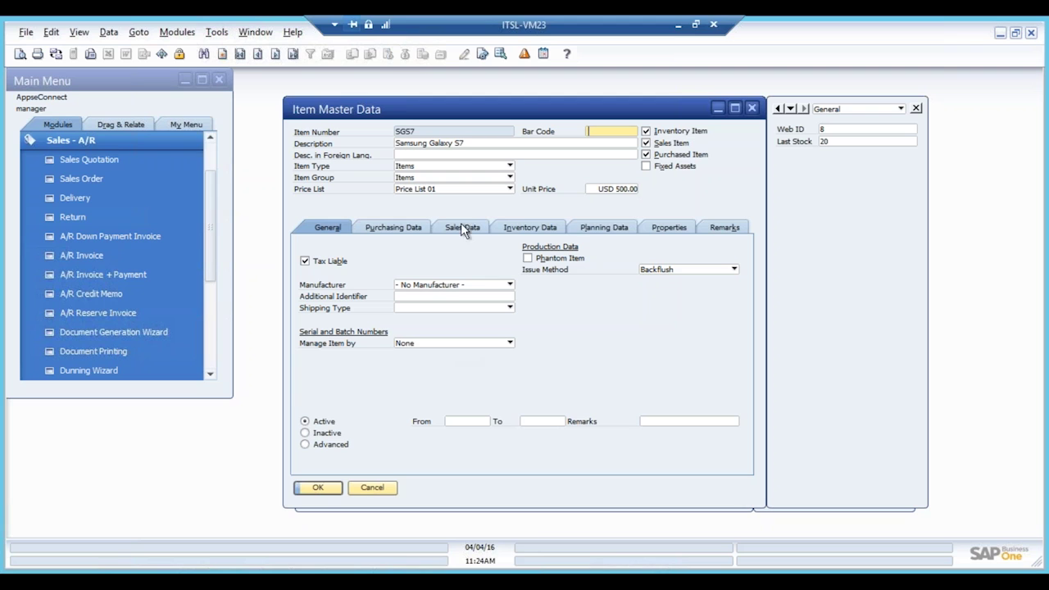
pyautogui.click(750, 108)
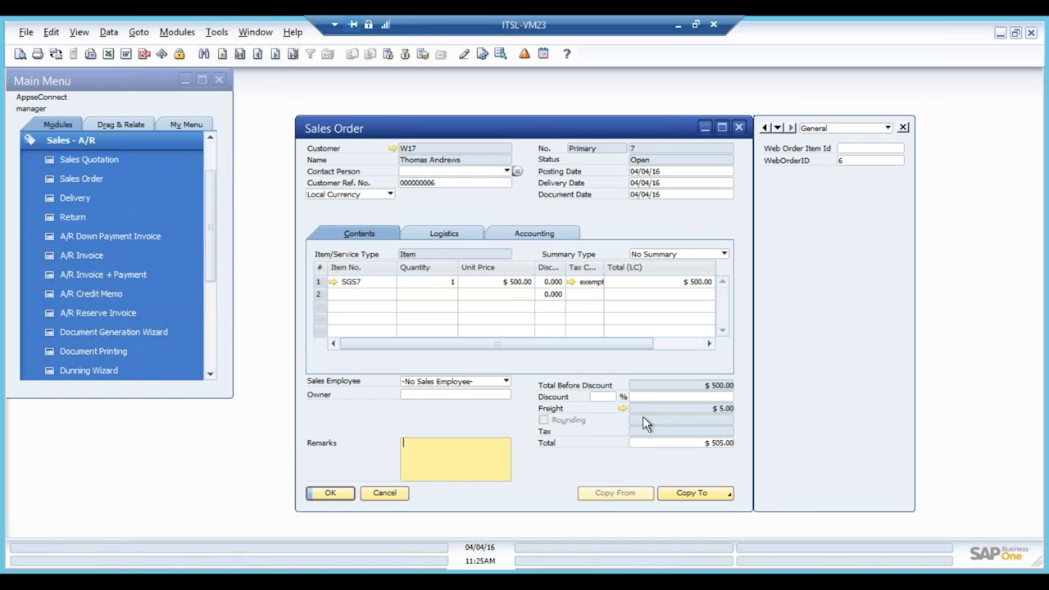
pyautogui.click(460, 235)
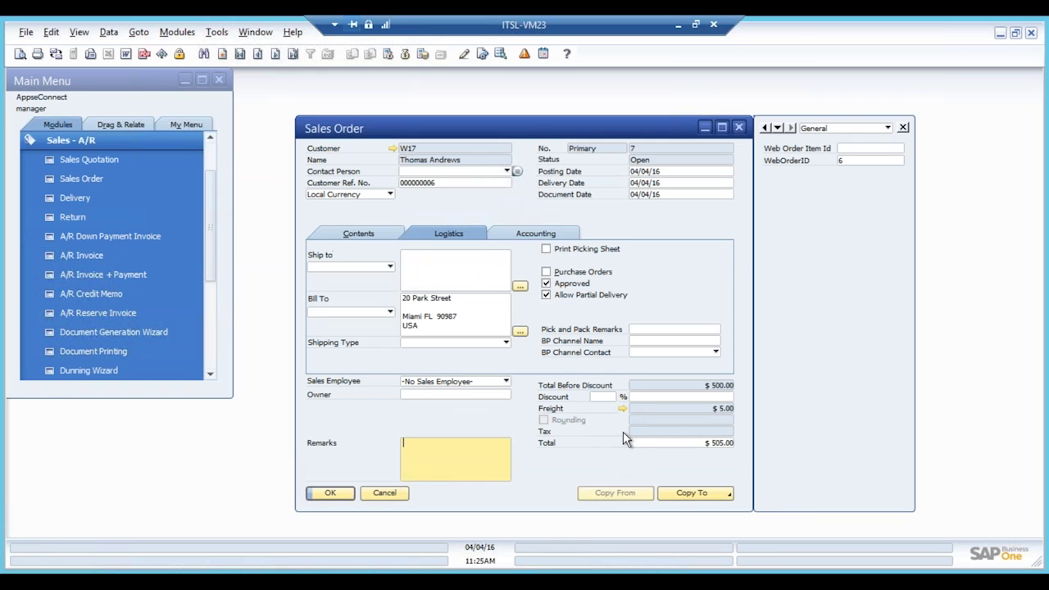
pyautogui.click(368, 238)
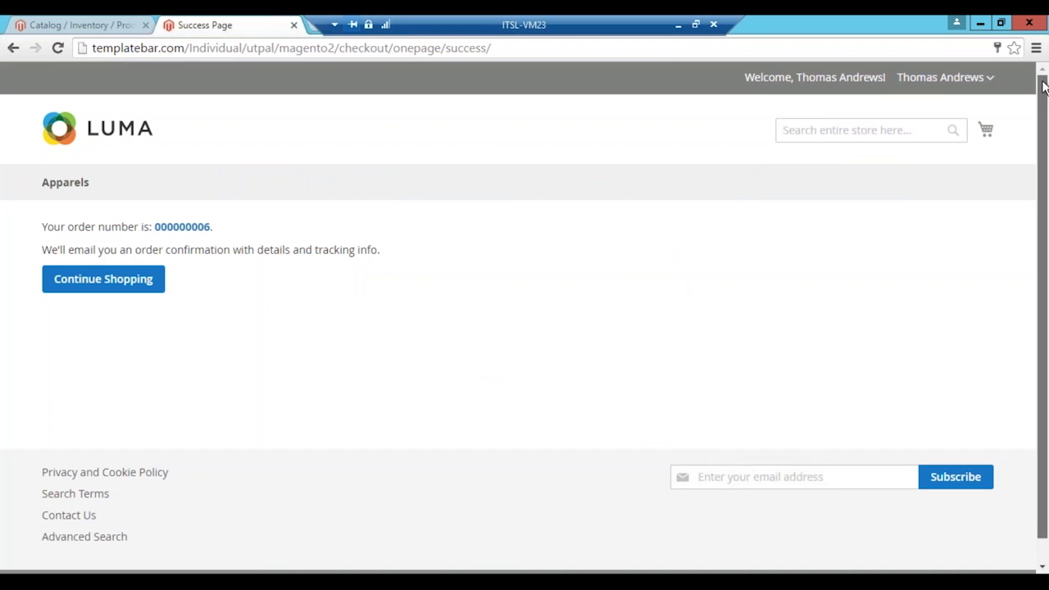
# Step: Open the newest Pending $505 order from Sales > Orders in the Magento admin
pyautogui.click(75, 24)
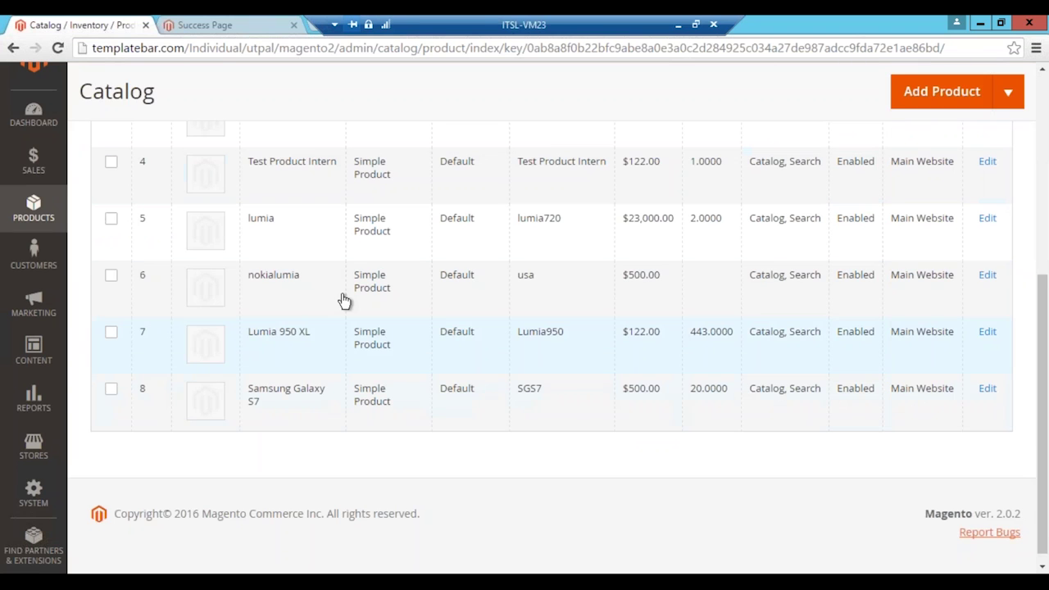
pyautogui.click(38, 174)
pyautogui.click(111, 166)
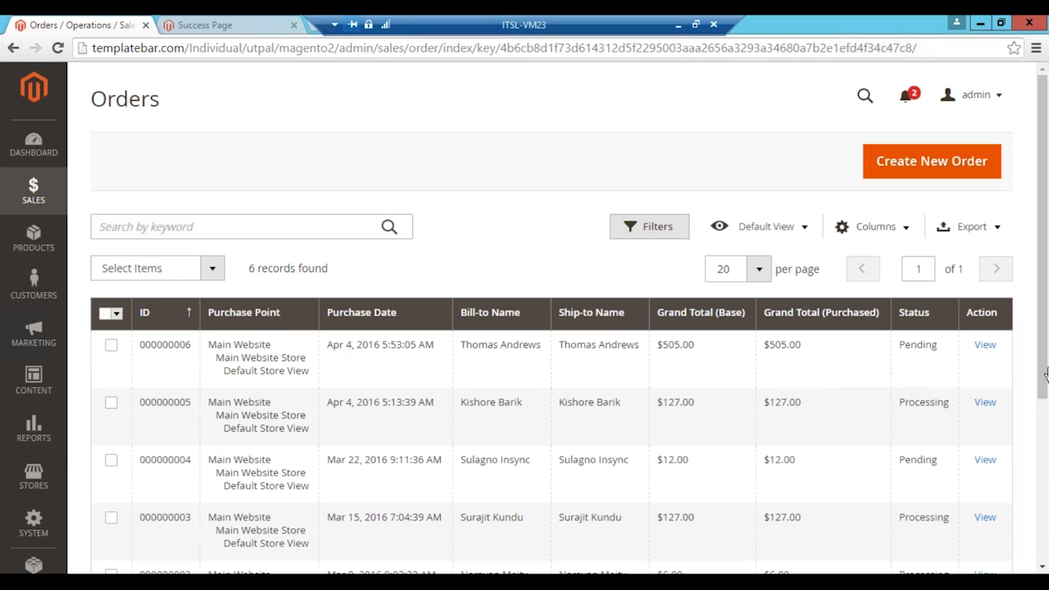
pyautogui.click(987, 349)
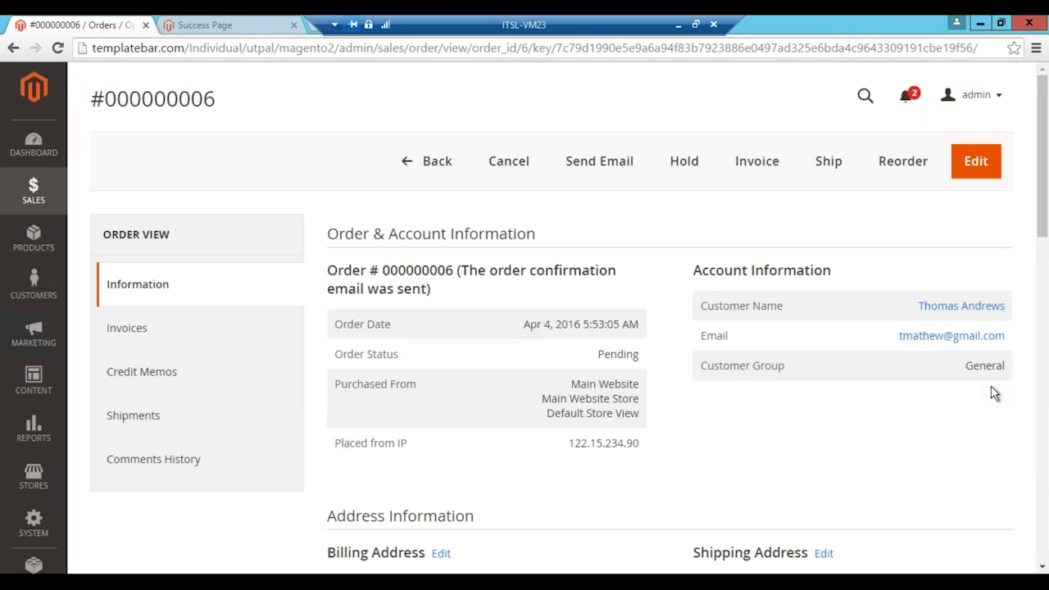
pyautogui.click(760, 166)
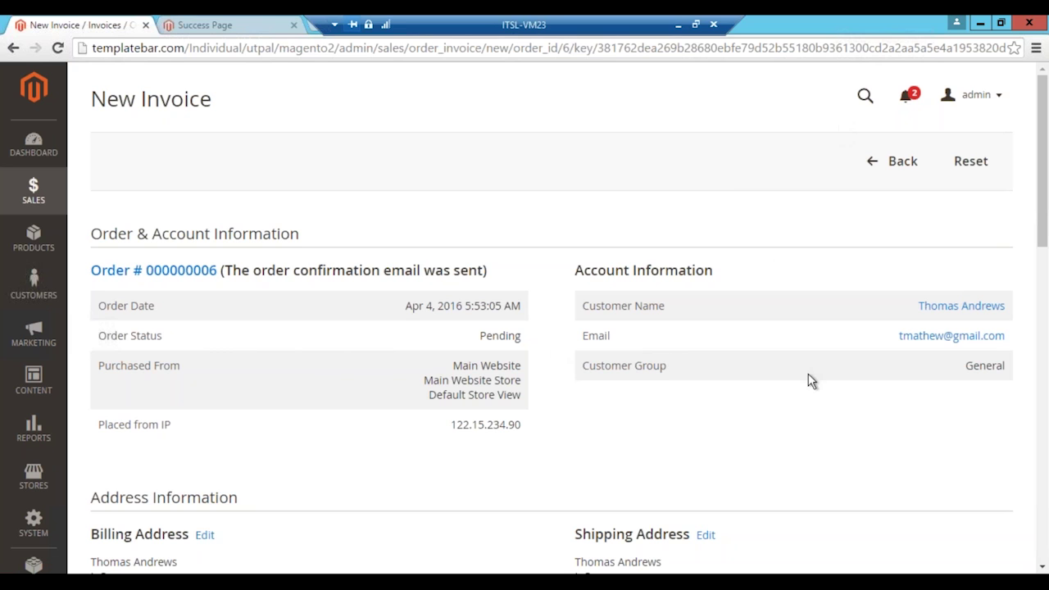
# Step: Review the New Invoice page and submit the $505 Samsung Galaxy S7 invoice
pyautogui.scroll(-2, 810, 390)
pyautogui.scroll(2, 810, 390)
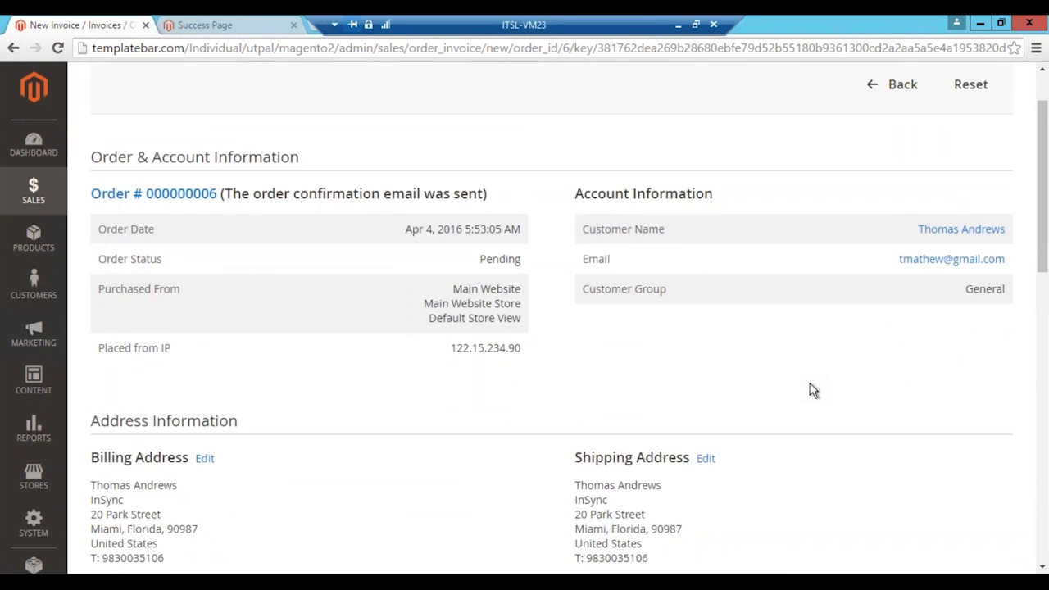
pyautogui.scroll(-1, 416, 250)
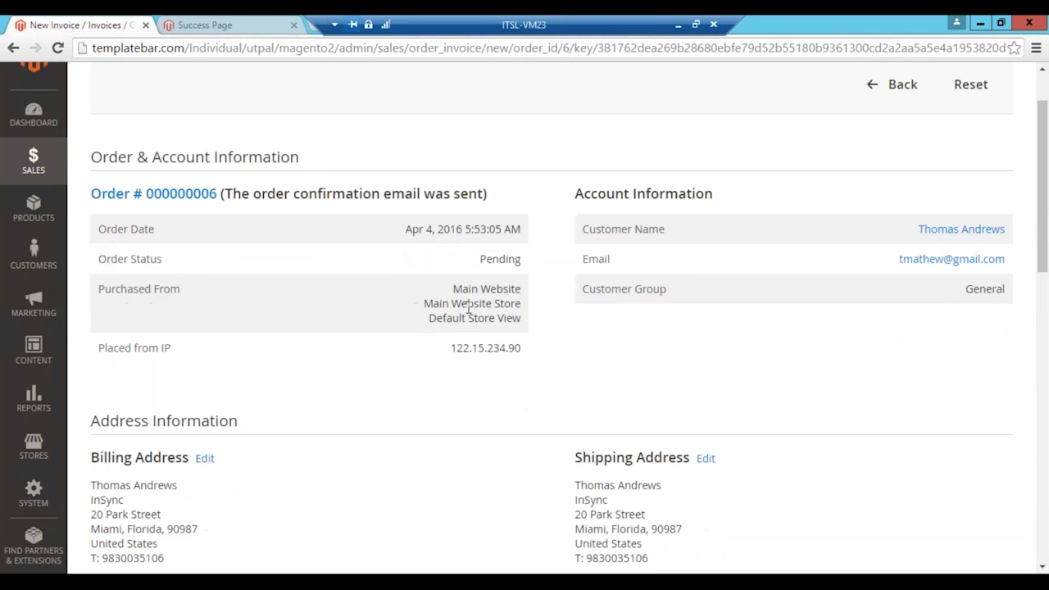
pyautogui.scroll(-6, 414, 248)
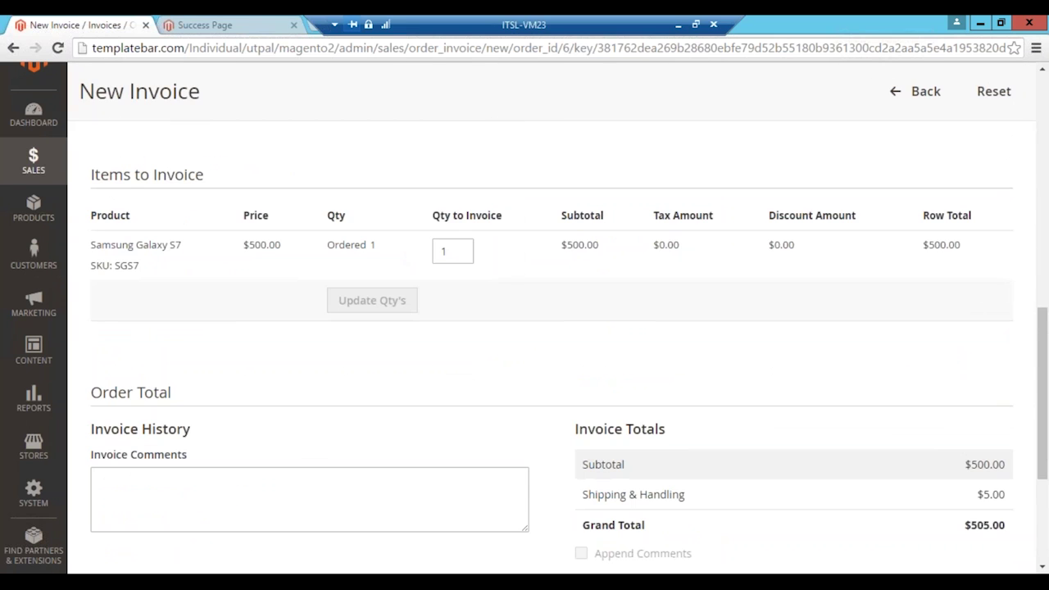
pyautogui.scroll(-3, 628, 352)
pyautogui.click(966, 399)
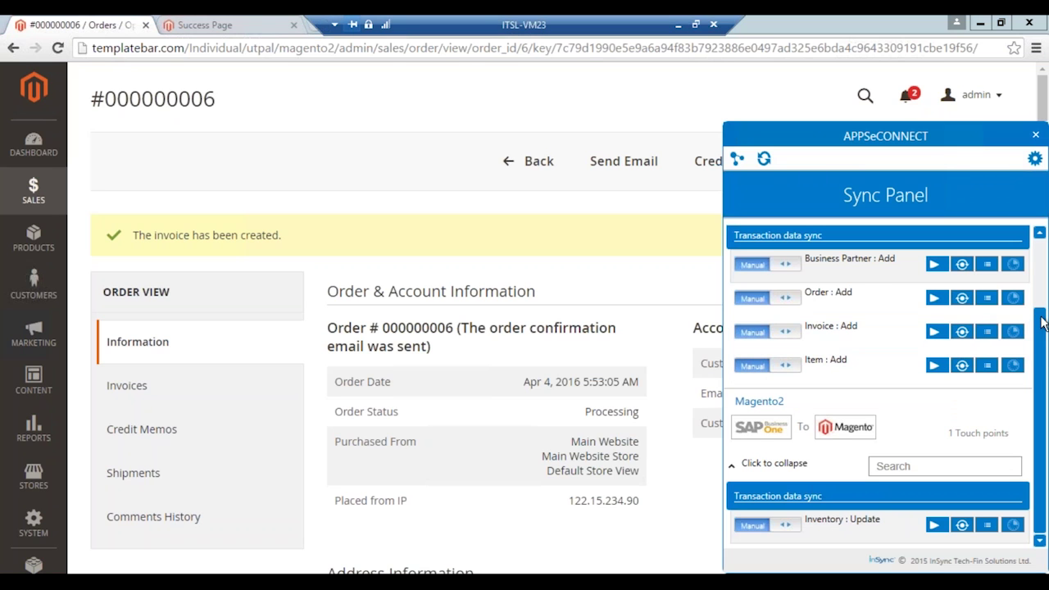
# Step: Run the Magento2-to-SAP Invoice : Add sync, leave it on Manual, and open its log
pyautogui.click(1041, 285)
pyautogui.scroll(-1, 1039, 270)
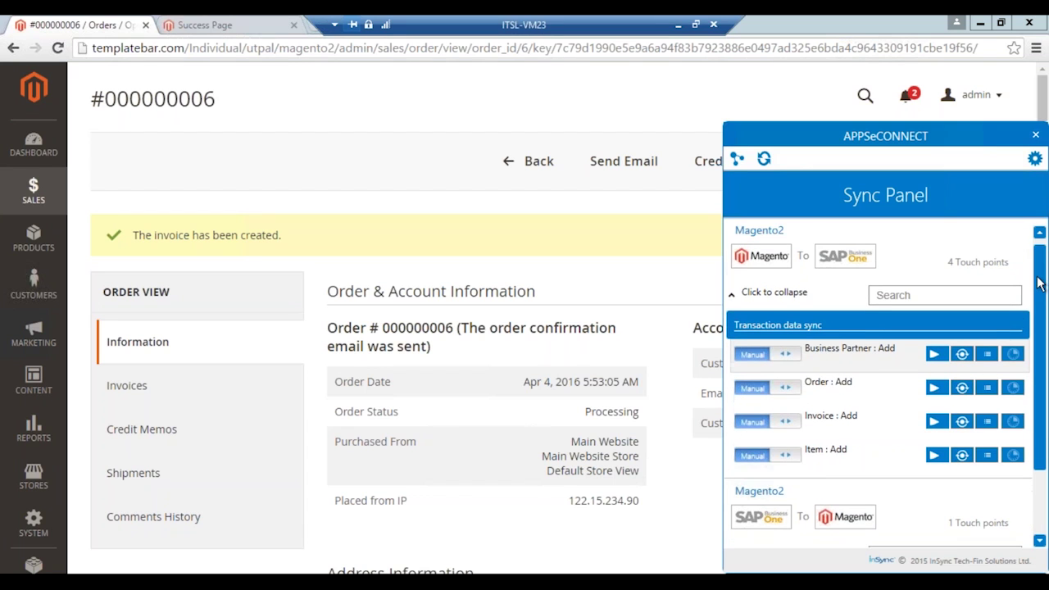
pyautogui.click(934, 409)
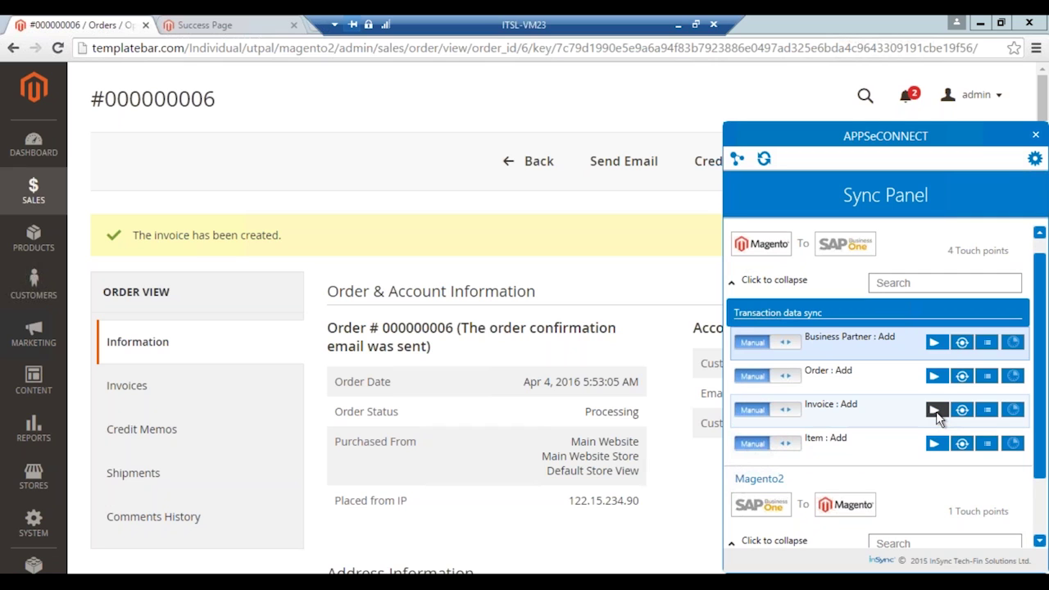
pyautogui.click(783, 418)
pyautogui.click(760, 418)
pyautogui.click(963, 410)
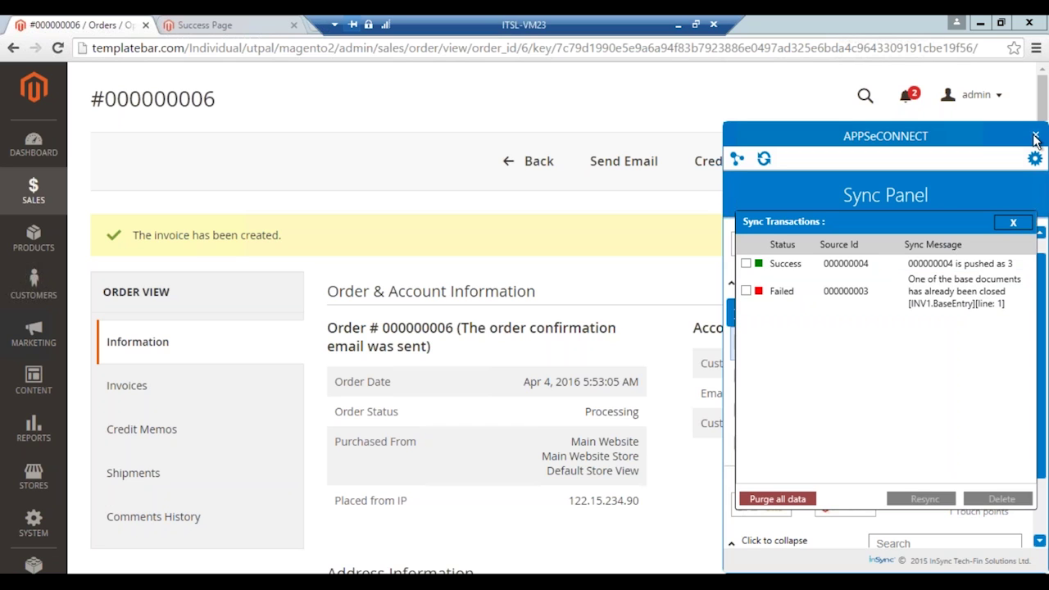
# Step: Show the latest A/R Invoice 3 from Sales Order 7: one SGS7 at $500 plus $5 freight, $505 total
pyautogui.click(1035, 136)
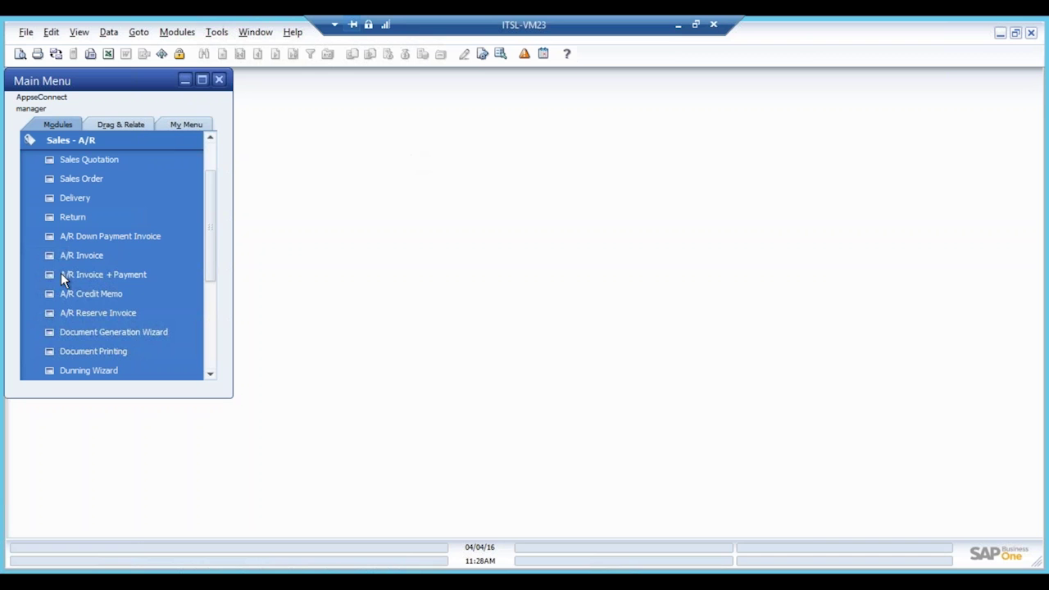
pyautogui.click(65, 255)
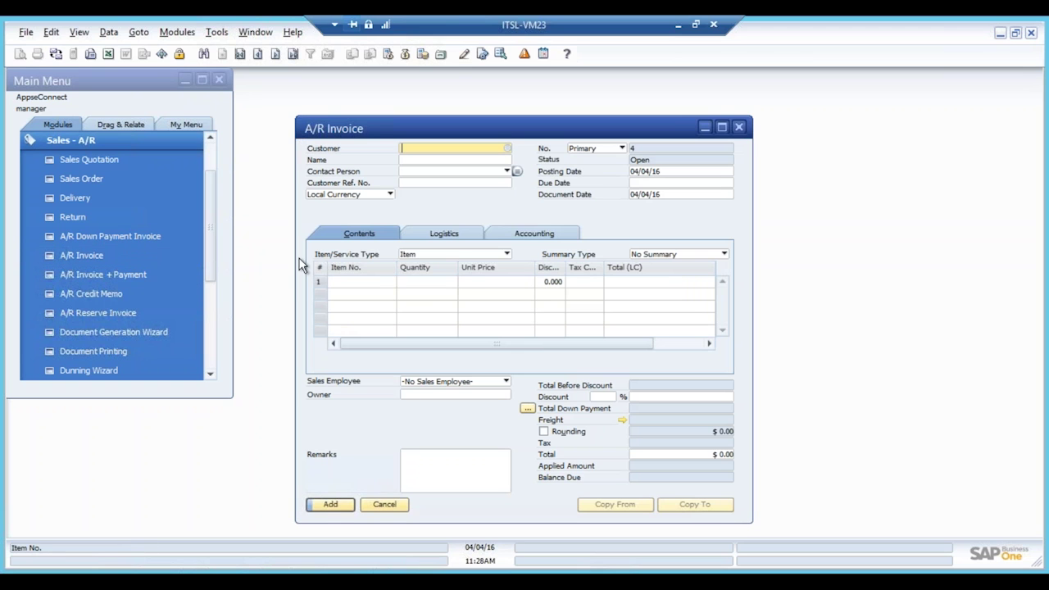
pyautogui.click(291, 54)
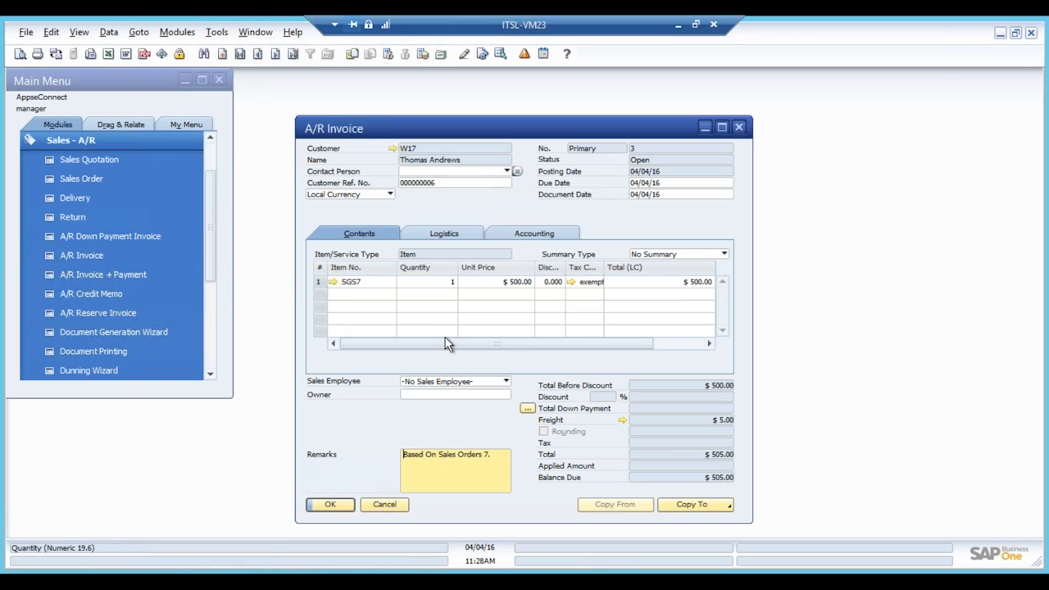